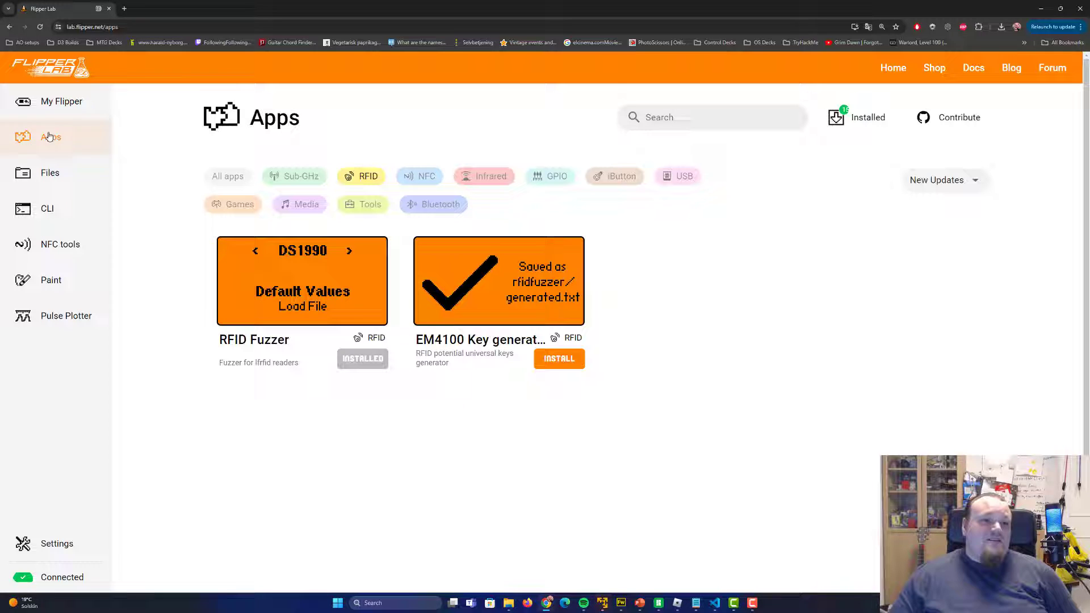
- Disconnect and reconnect the Flipper on My Flipper to show firmware XFW-0053 device info
{"action": "left_click", "coordinate": [63, 103]}
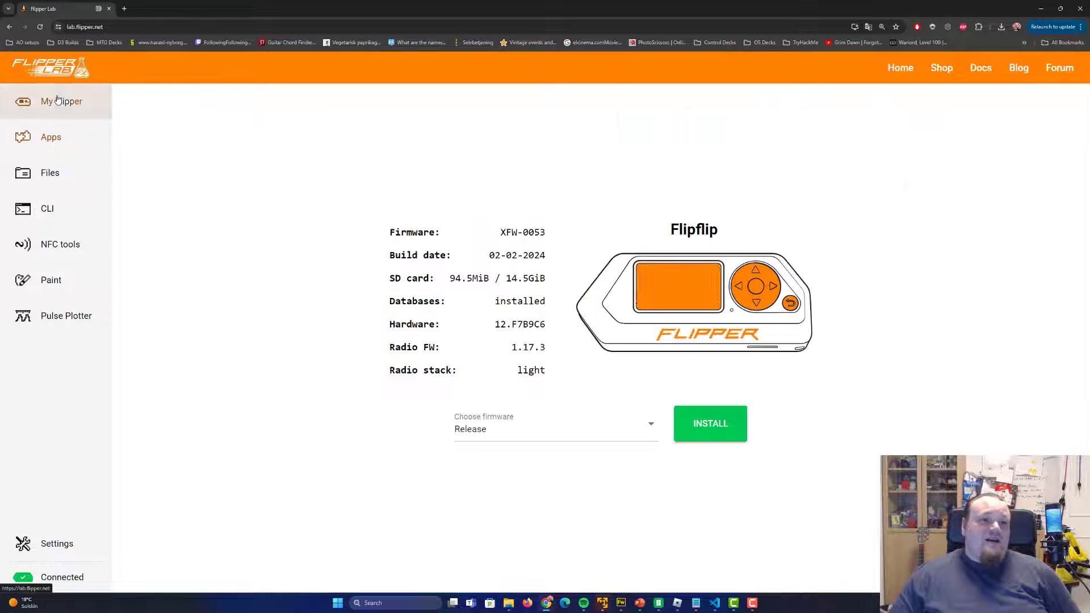
{"action": "left_click", "coordinate": [67, 575]}
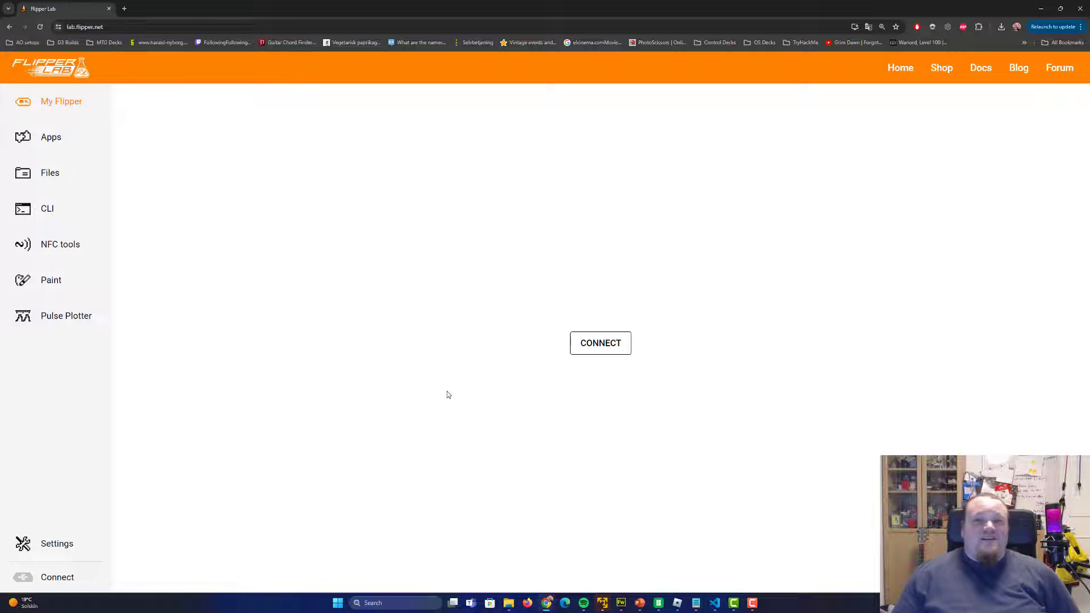
{"action": "left_click", "coordinate": [584, 342]}
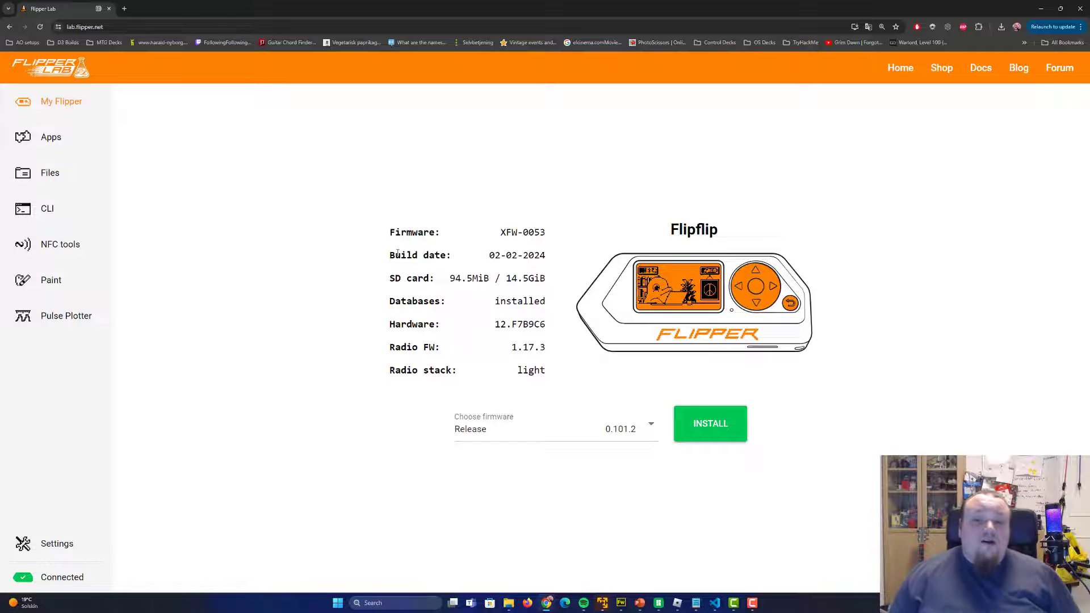
{"action": "left_click", "coordinate": [630, 437]}
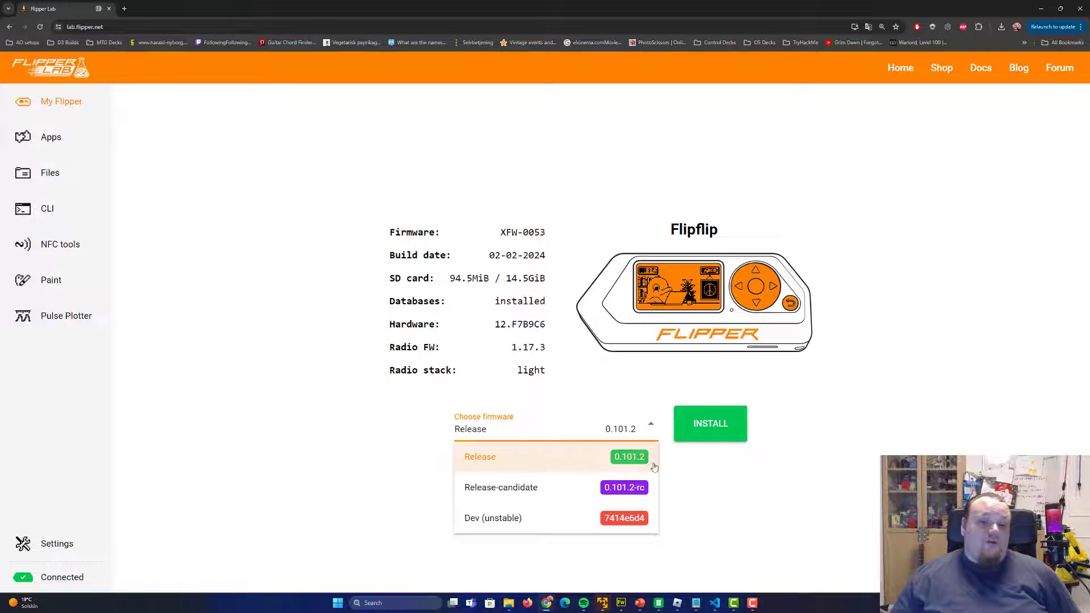
{"action": "left_click", "coordinate": [370, 430]}
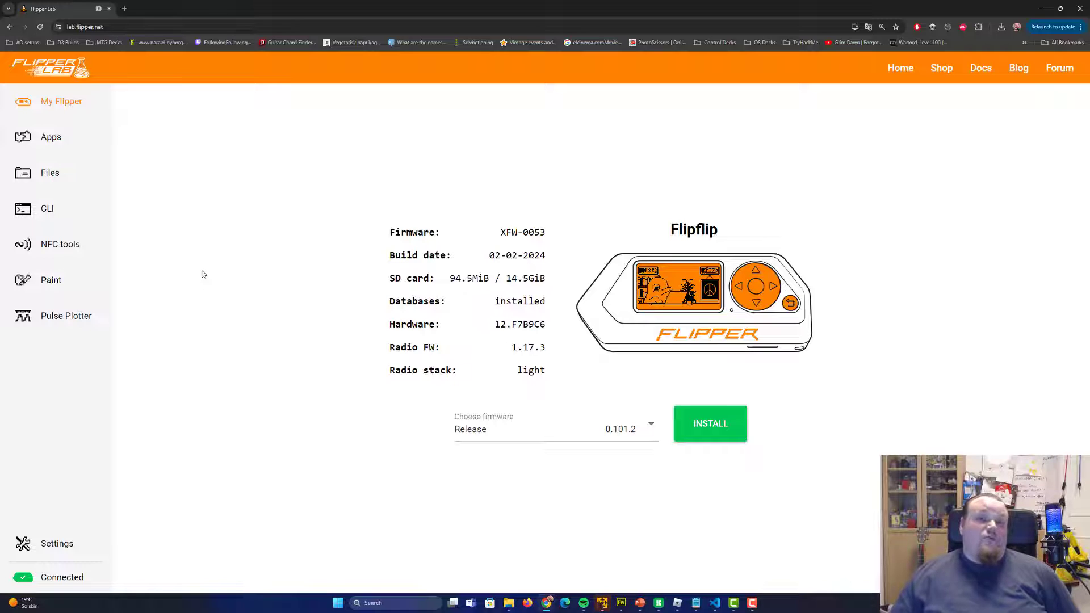
- Filter the apps to NFC, open Nfc Magic 1.5, and highlight 'sector 0' in its description
{"action": "left_click", "coordinate": [54, 138]}
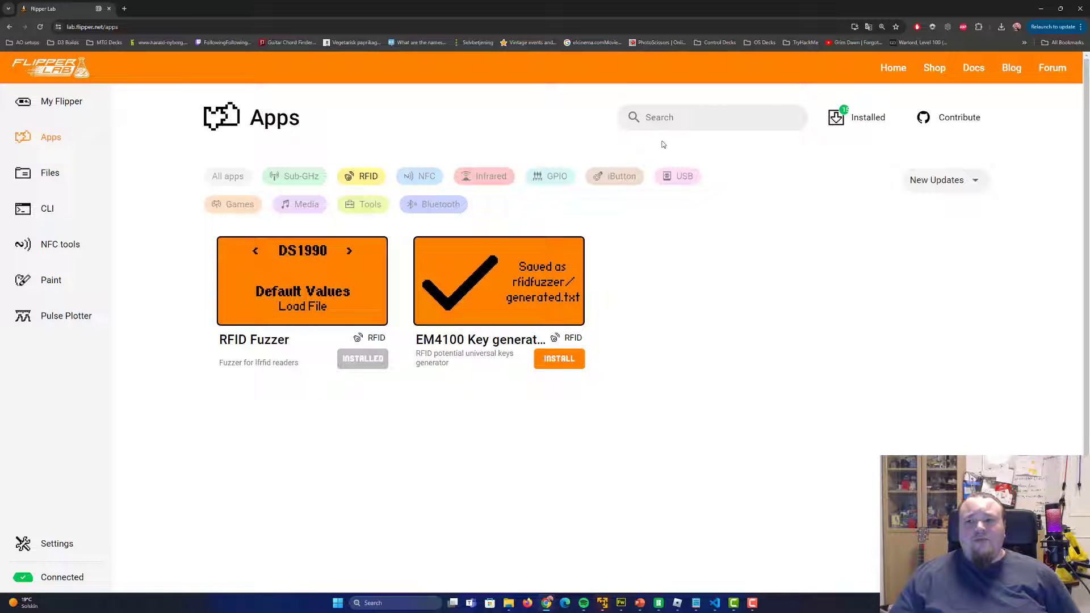
{"action": "left_click", "coordinate": [411, 174]}
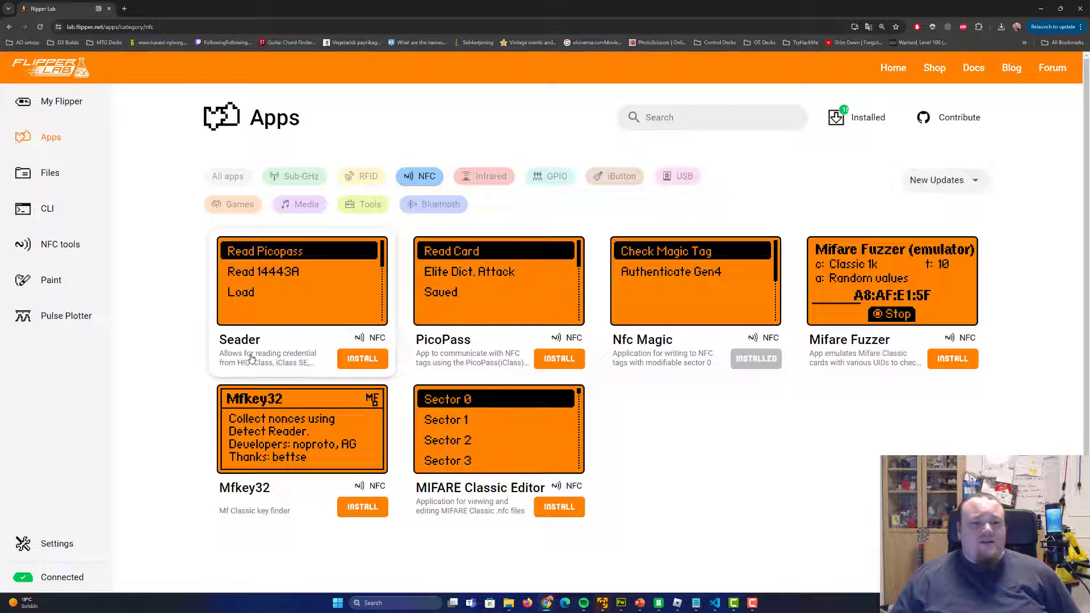
{"action": "left_click", "coordinate": [702, 299]}
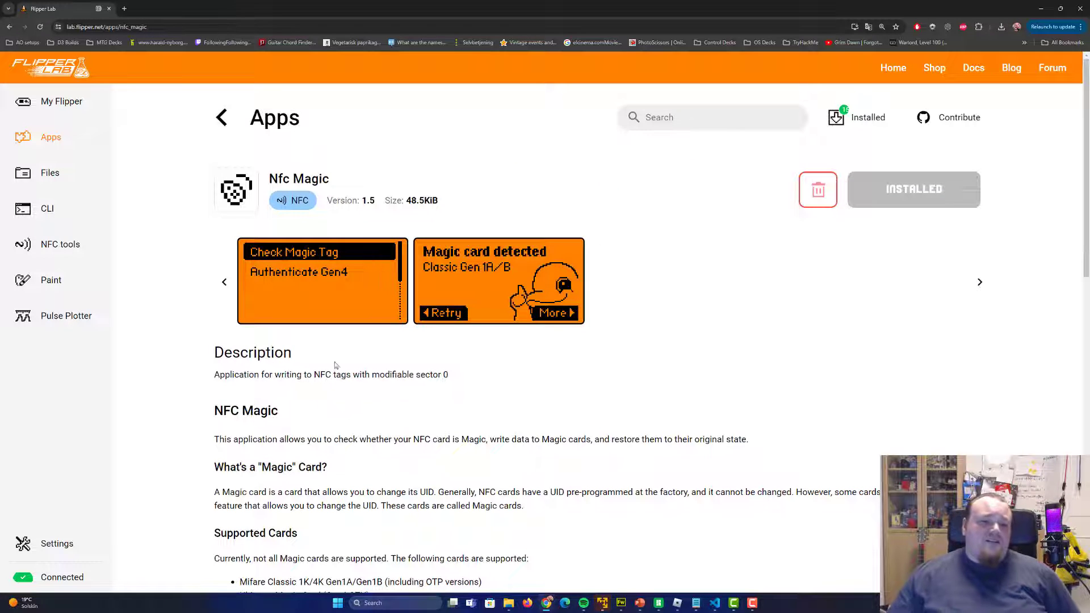
{"action": "left_click_drag", "start_coordinate": [287, 377], "coordinate": [151, 379]}
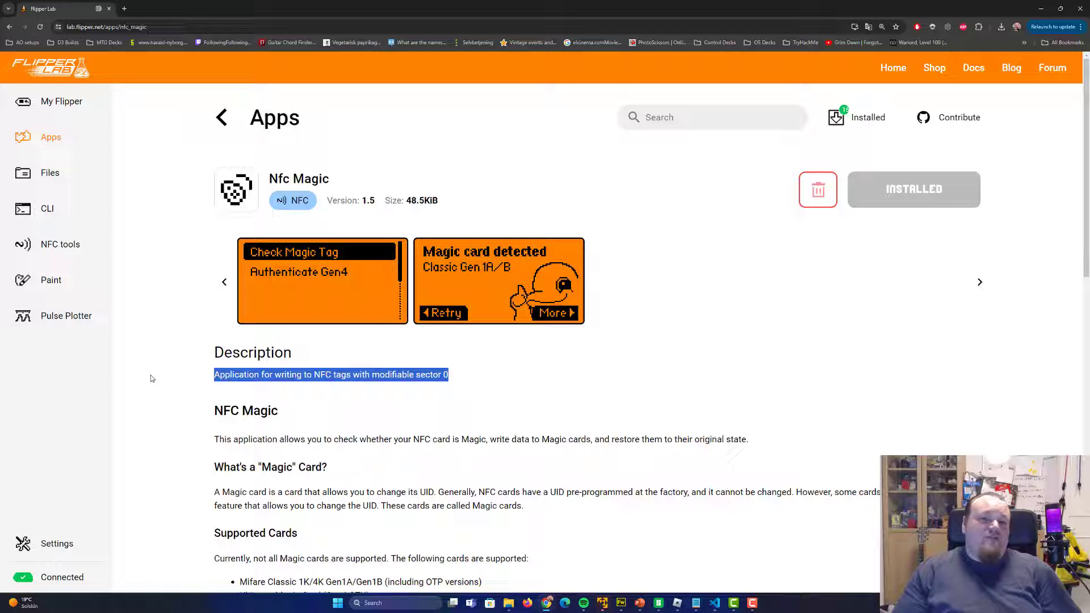
{"action": "left_click", "coordinate": [425, 404]}
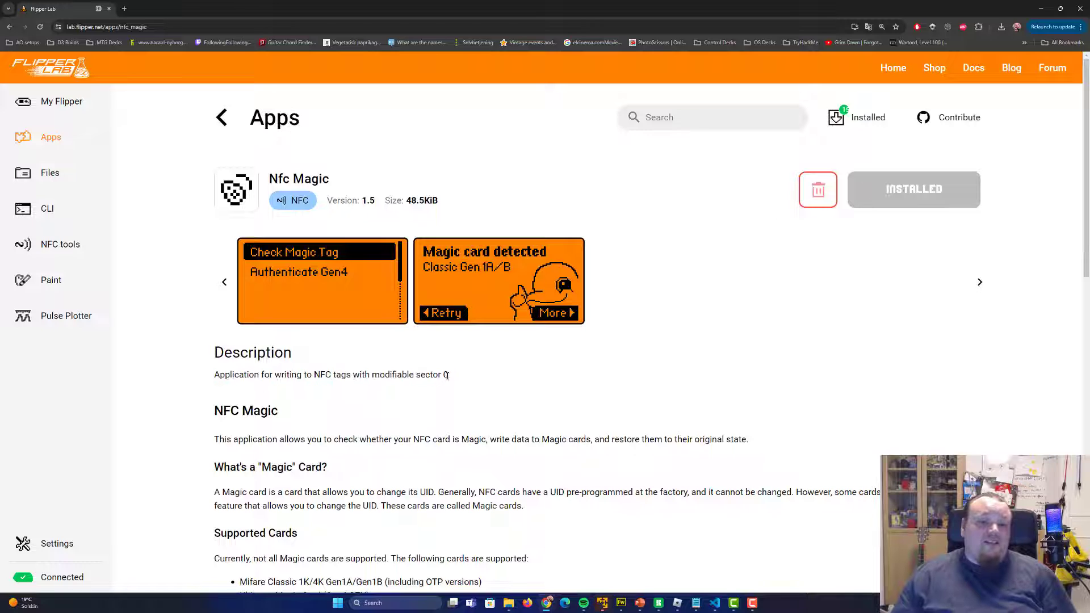
{"action": "left_click_drag", "start_coordinate": [449, 376], "coordinate": [416, 376]}
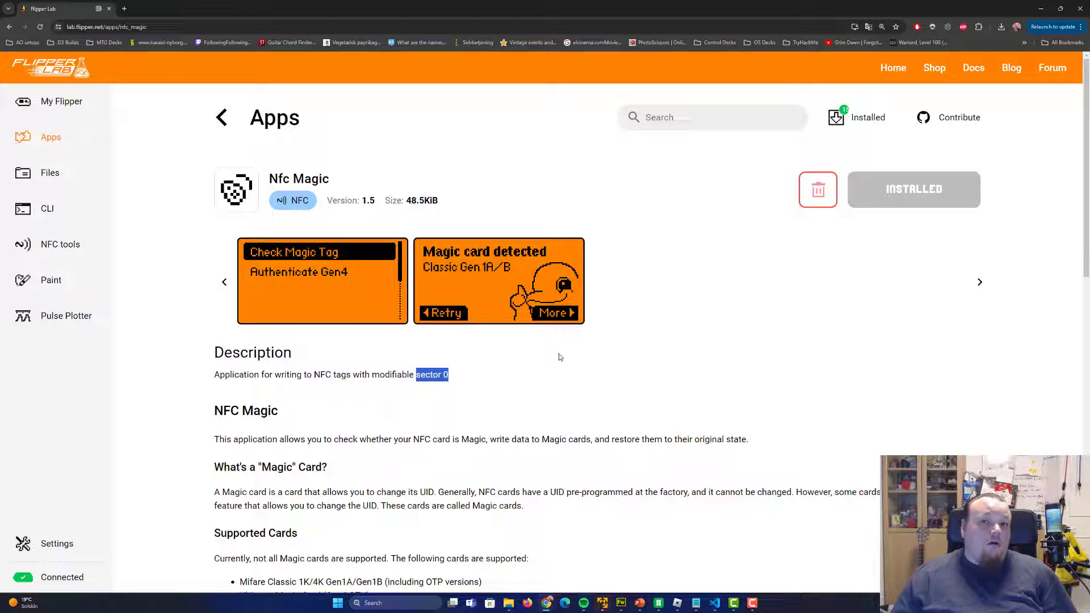
- Open aliexpress.com in a new tab and dismiss the coupon popup
{"action": "key", "text": "ctrl+t"}
{"action": "type", "text": "aliexpress"}
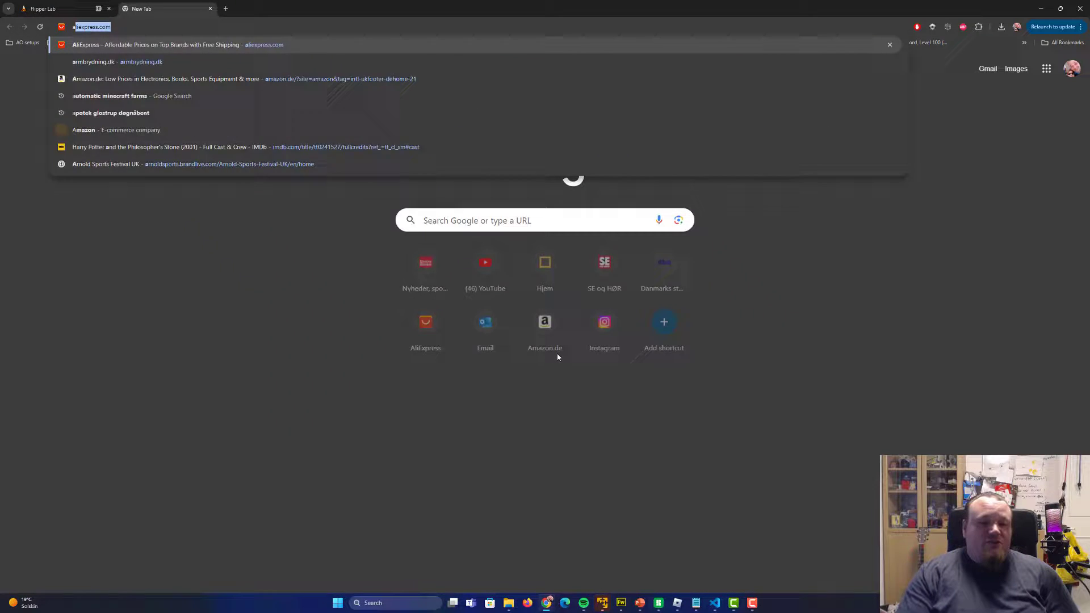
{"action": "key", "text": "Return"}
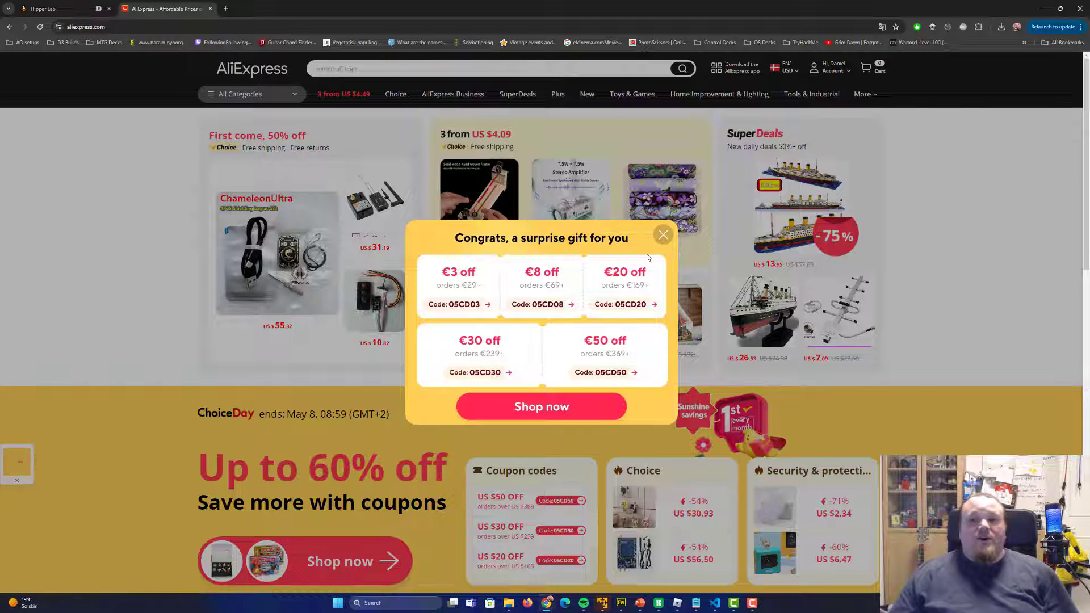
{"action": "left_click", "coordinate": [662, 235]}
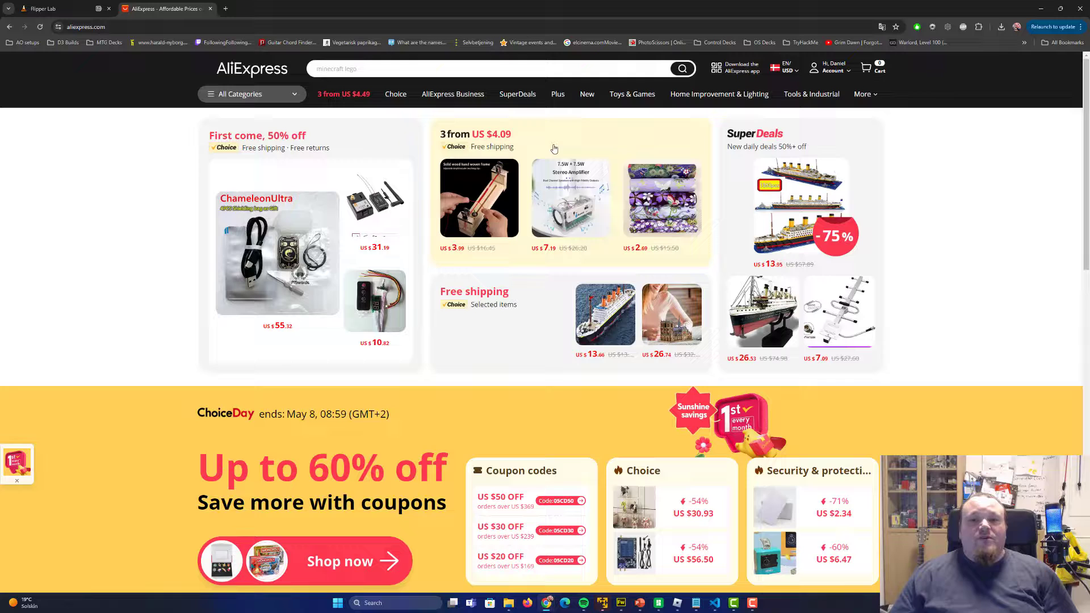
- Search AliExpress for 'nfc magic card'
{"action": "left_click", "coordinate": [341, 67]}
{"action": "type", "text": "rfid"}
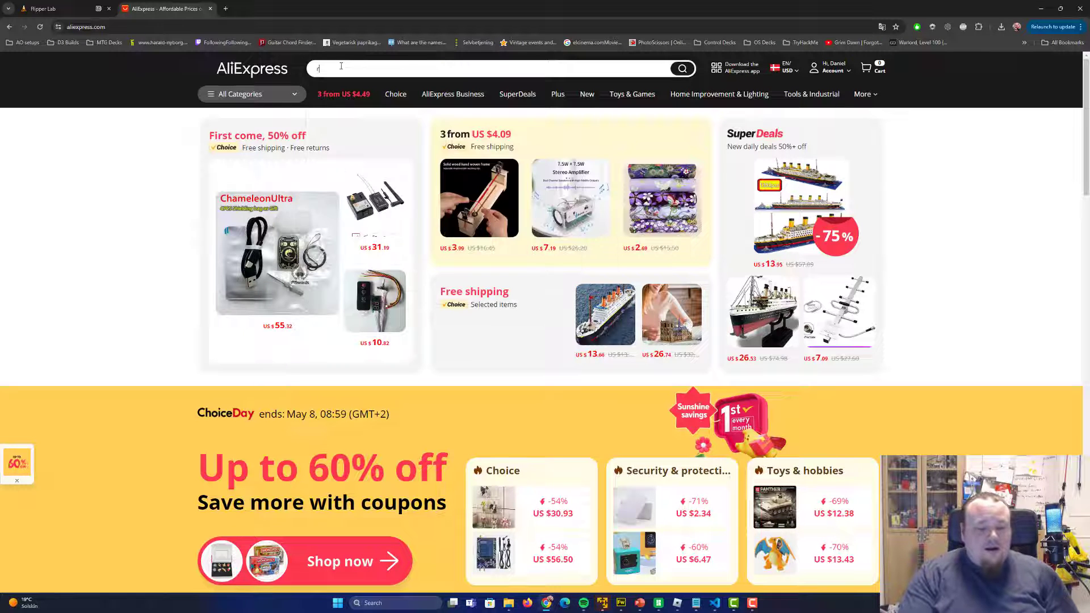
{"action": "key", "text": "BackSpace"}
{"action": "key", "text": "BackSpace"}
{"action": "key", "text": "BackSpace"}
{"action": "key", "text": "BackSpace"}
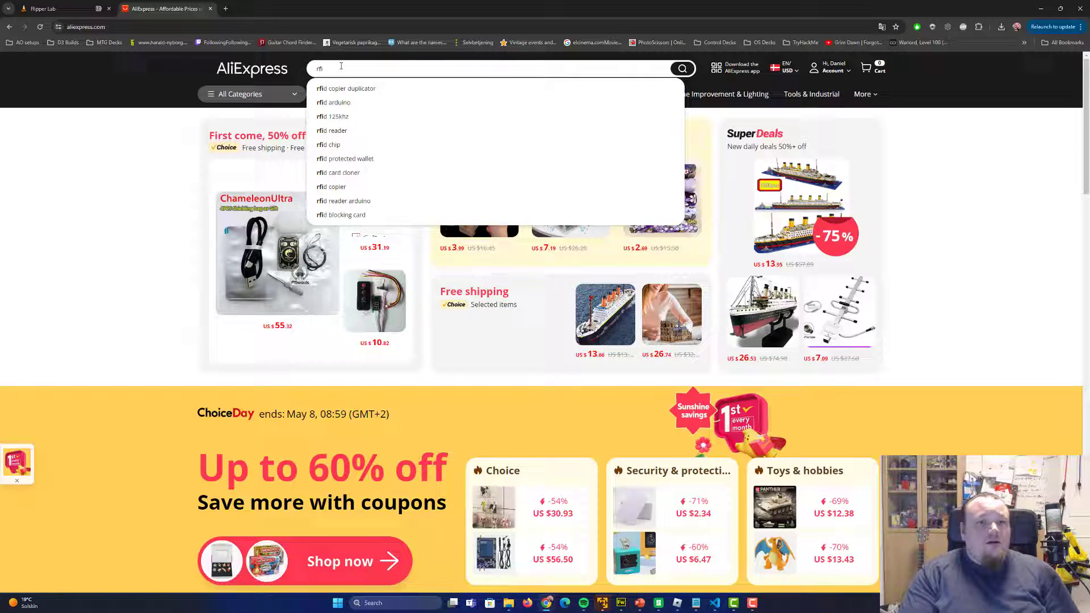
{"action": "left_click", "coordinate": [45, 9]}
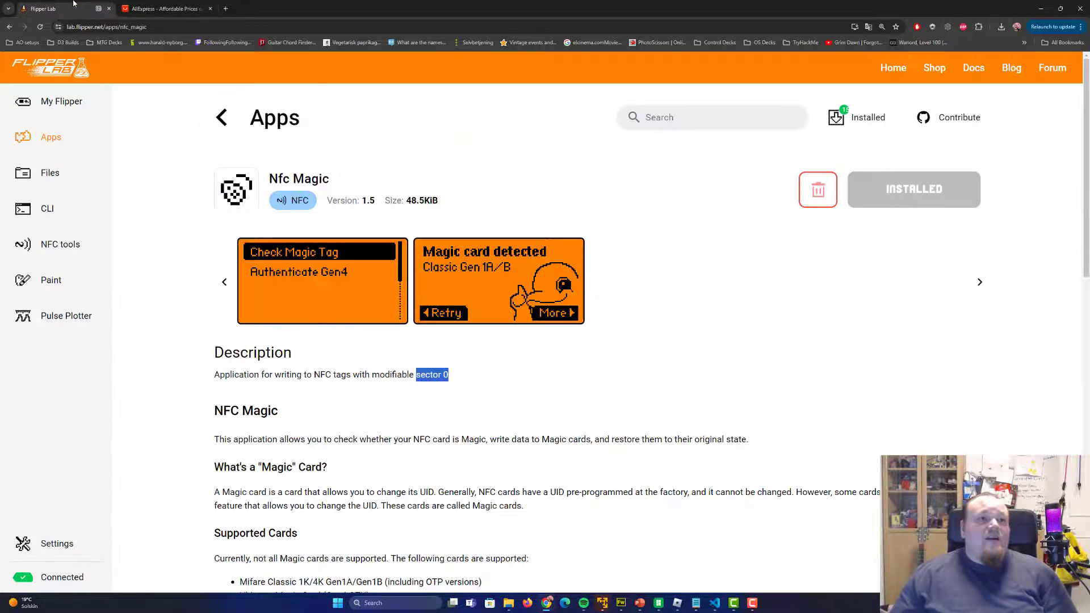
{"action": "left_click", "coordinate": [153, 13]}
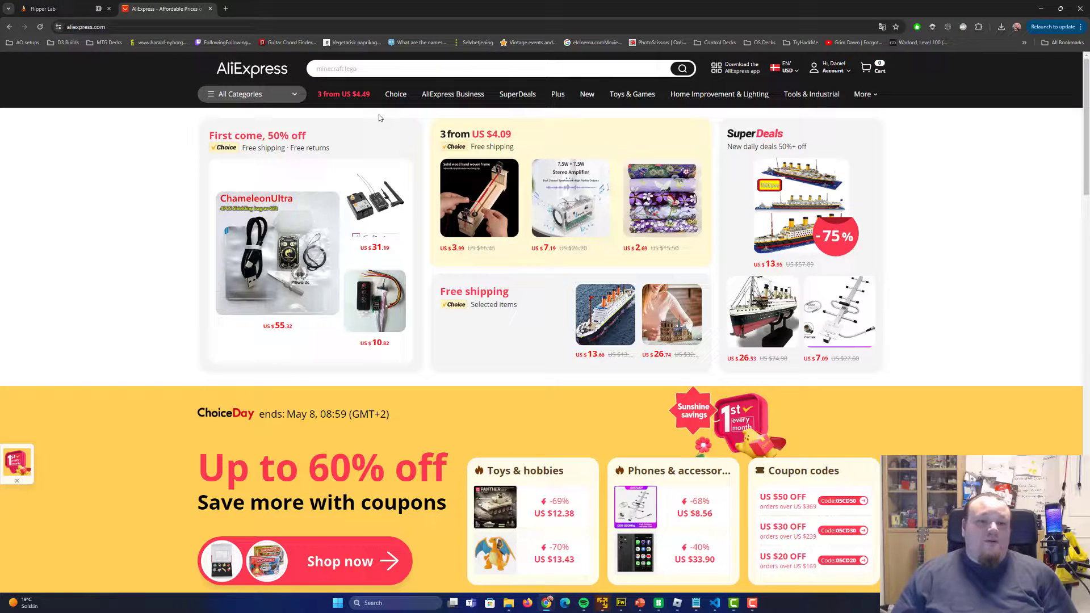
{"action": "left_click", "coordinate": [387, 70]}
{"action": "type", "text": "nfc"}
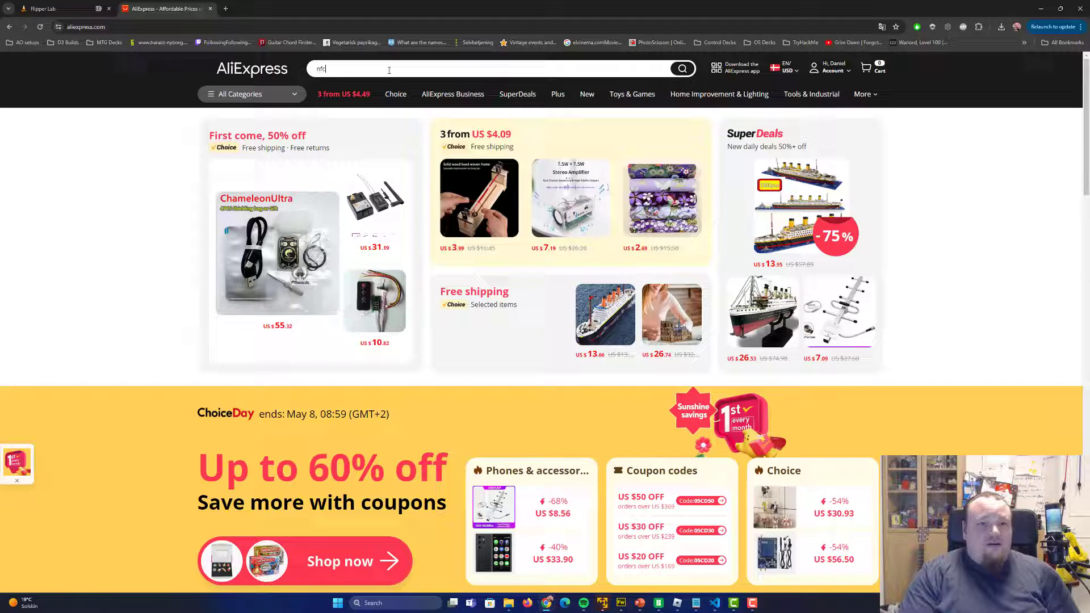
{"action": "type", "text": " aag"}
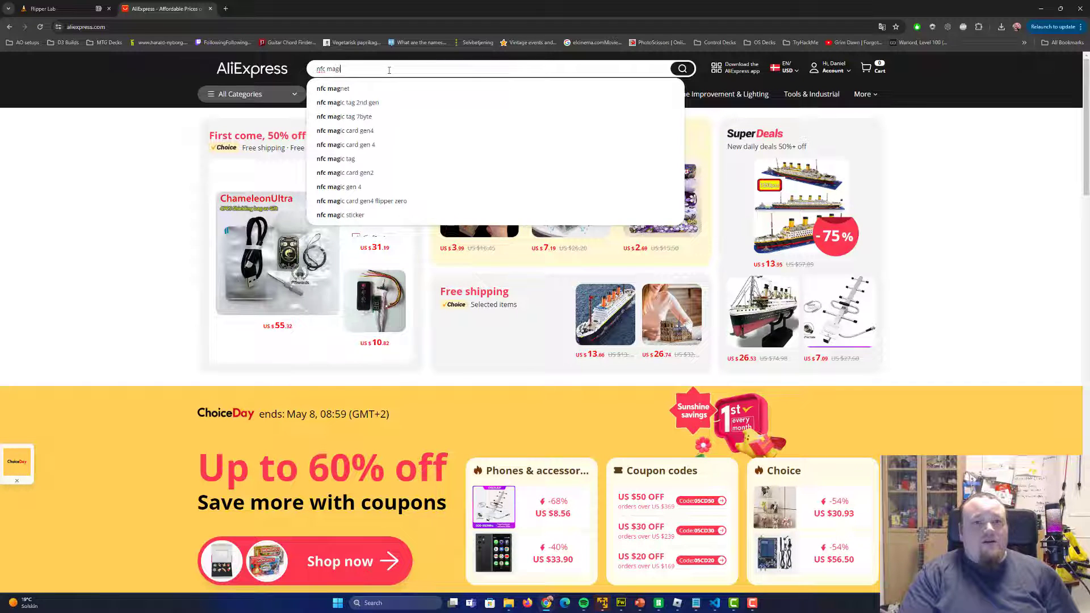
{"action": "type", "text": "ic card"}
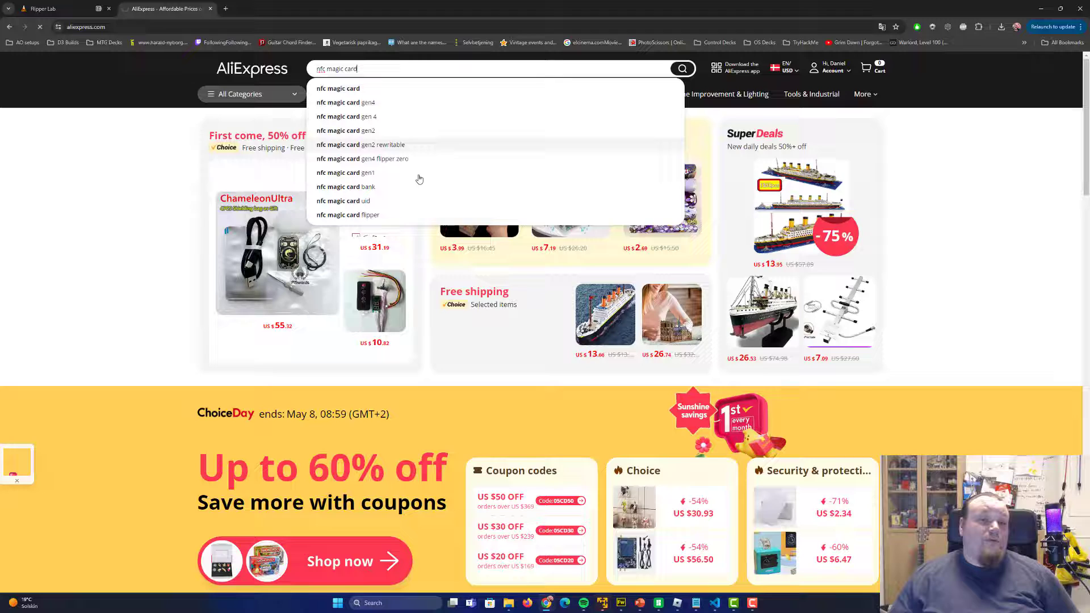
{"action": "key", "text": "Return"}
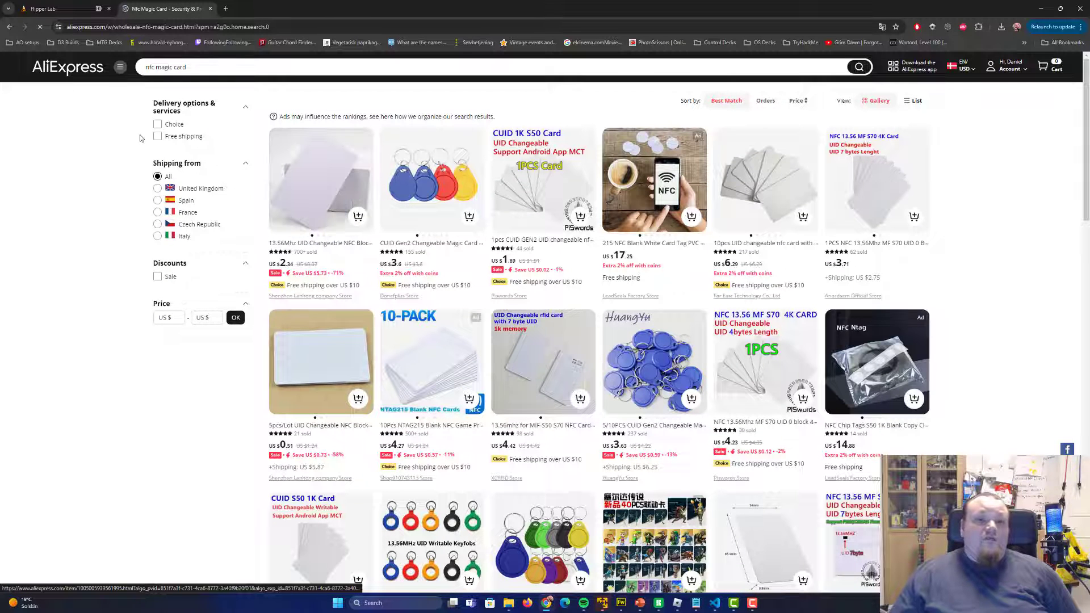
- Open the first UID-changeable NFC card listing and highlight 'Sector 0 Rewritable' in its title
{"action": "left_click", "coordinate": [324, 202]}
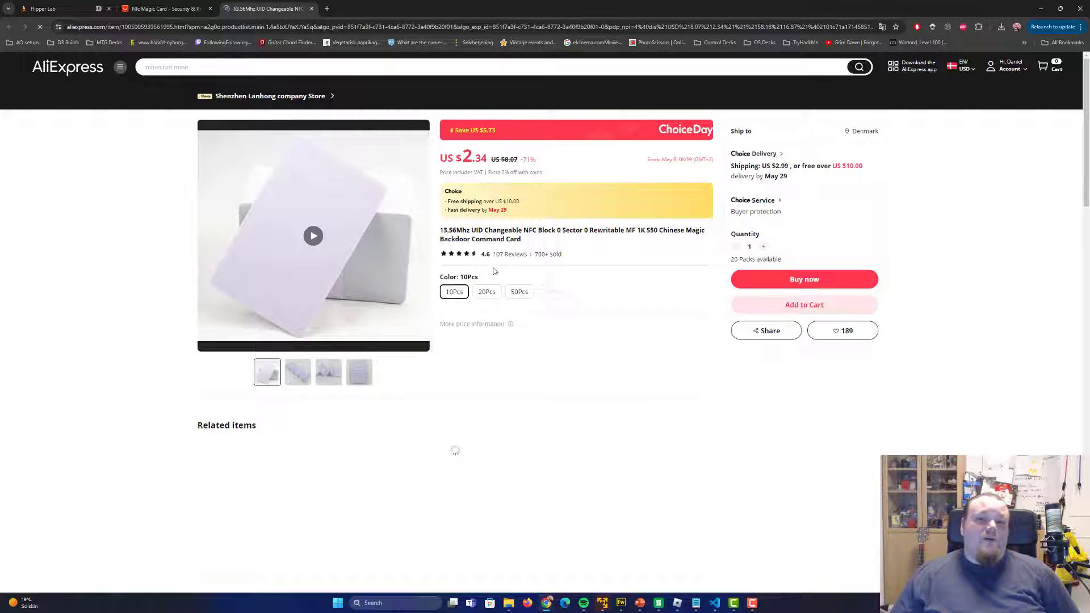
{"action": "left_click_drag", "start_coordinate": [562, 230], "coordinate": [619, 231]}
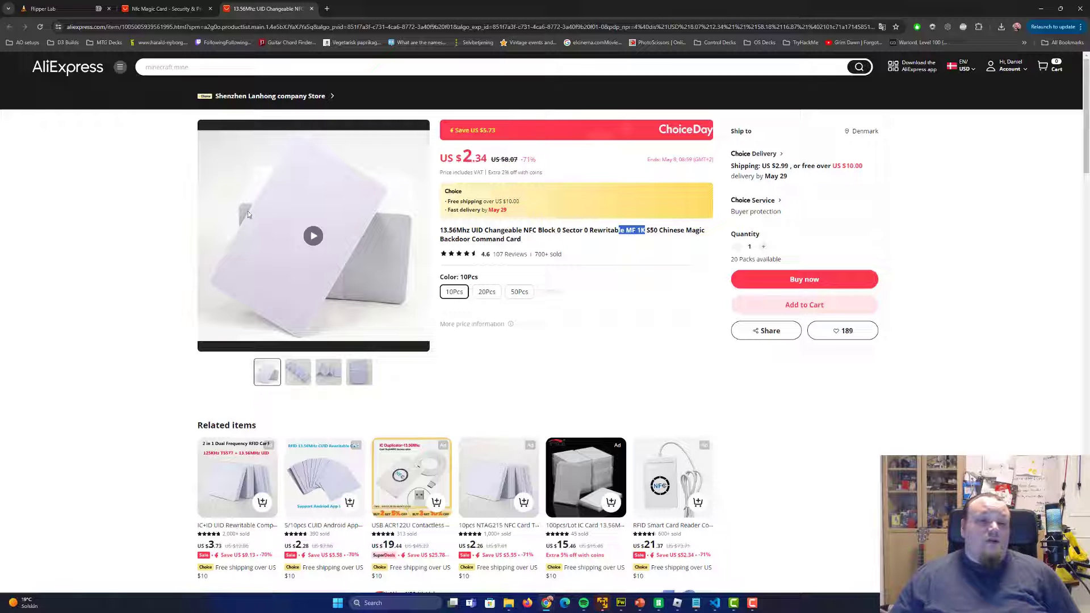
{"action": "left_click", "coordinate": [630, 251]}
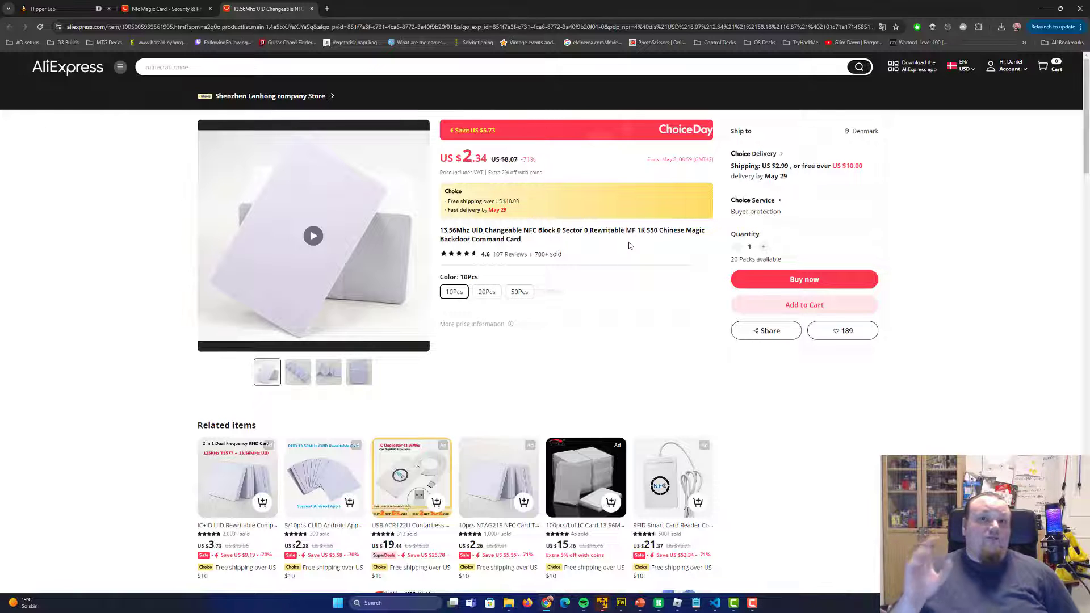
- Close the product and search results tabs, returning to the Flipper Lab Nfc Magic page
{"action": "left_click", "coordinate": [312, 8]}
{"action": "left_click", "coordinate": [210, 9]}
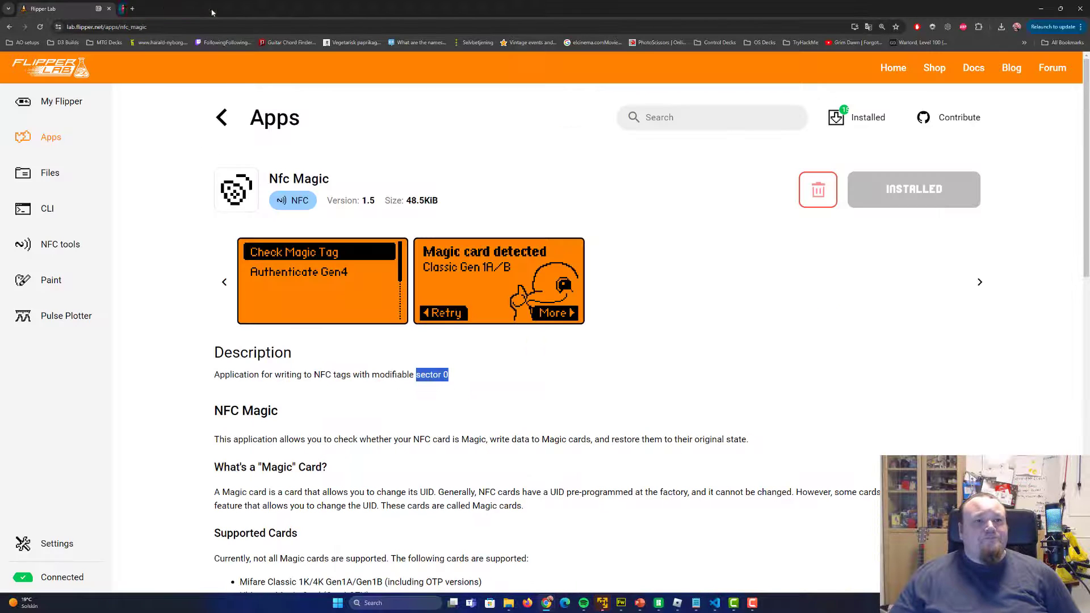
{"action": "left_click", "coordinate": [759, 285]}
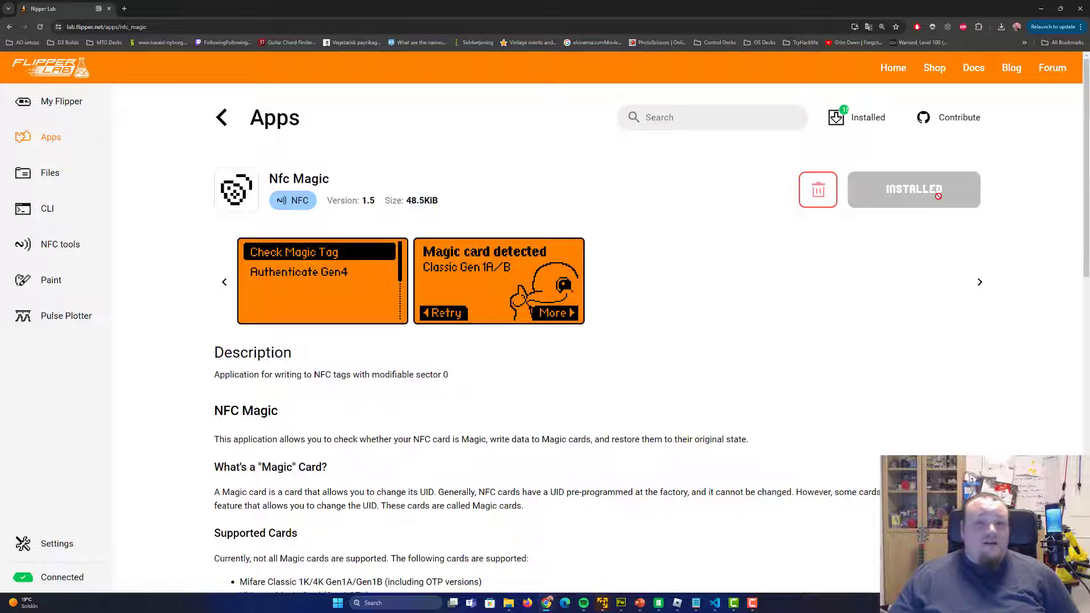
- Go back to the apps list and filter it to the Bluetooth category
{"action": "left_click", "coordinate": [221, 117]}
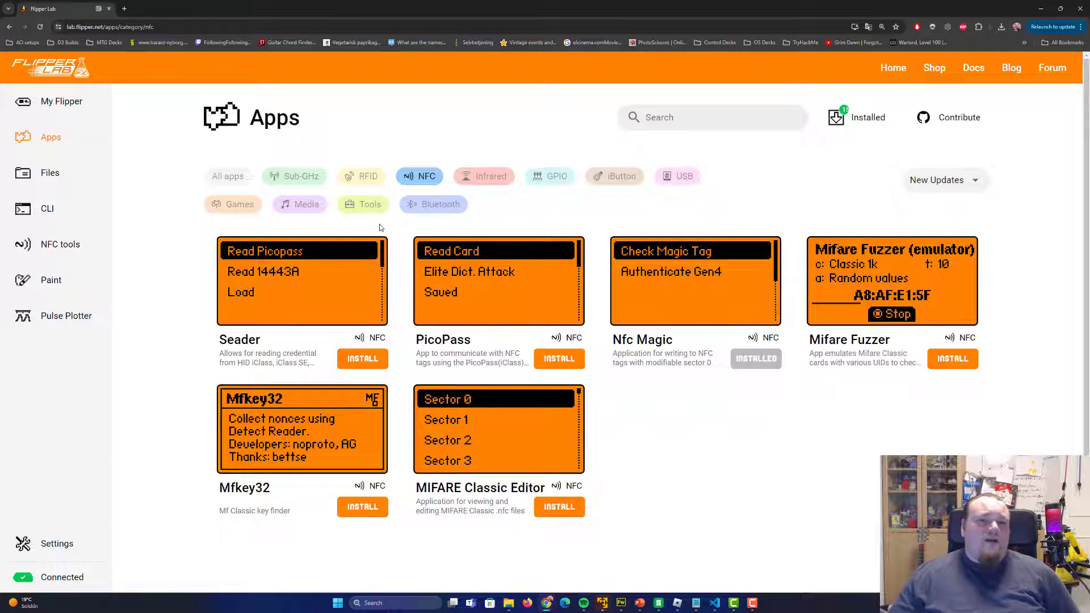
{"action": "left_click", "coordinate": [428, 208]}
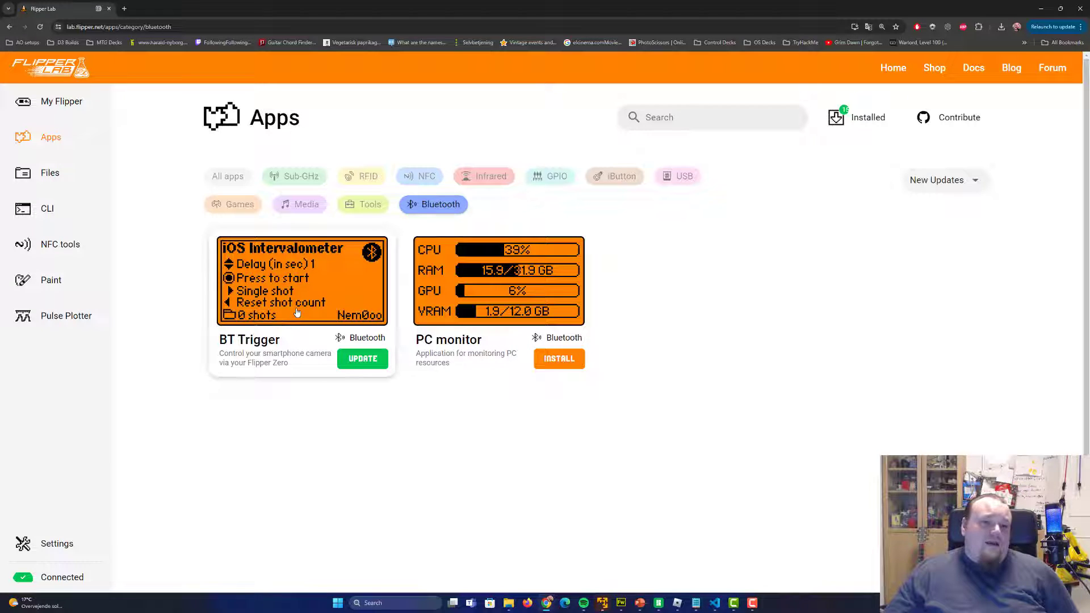
- Update BT Trigger to 1.2 on the Flipper and go back to the Bluetooth list
{"action": "left_click", "coordinate": [297, 313]}
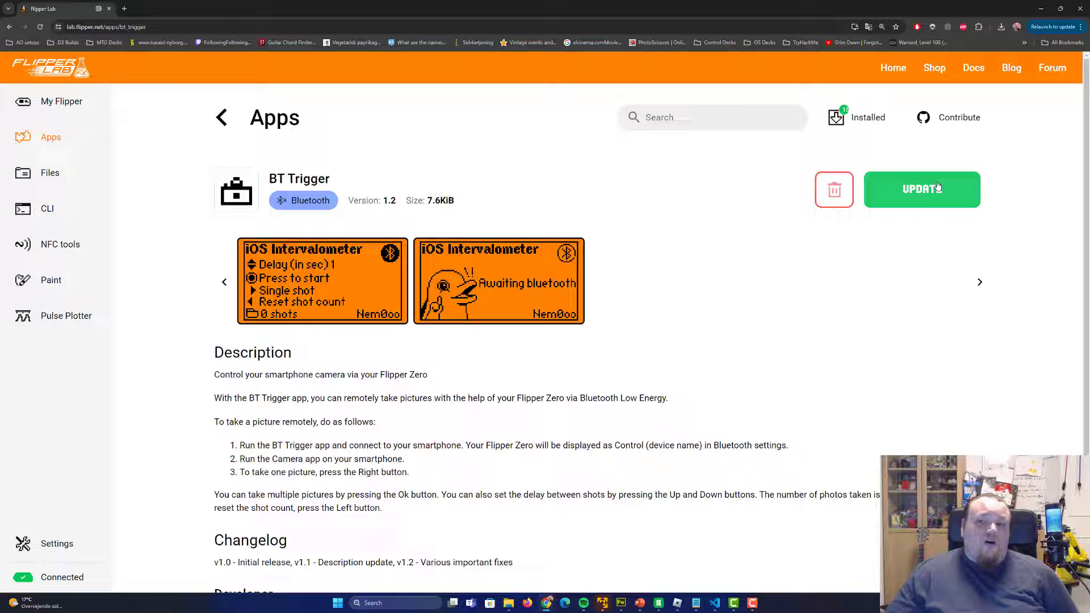
{"action": "left_click", "coordinate": [925, 201]}
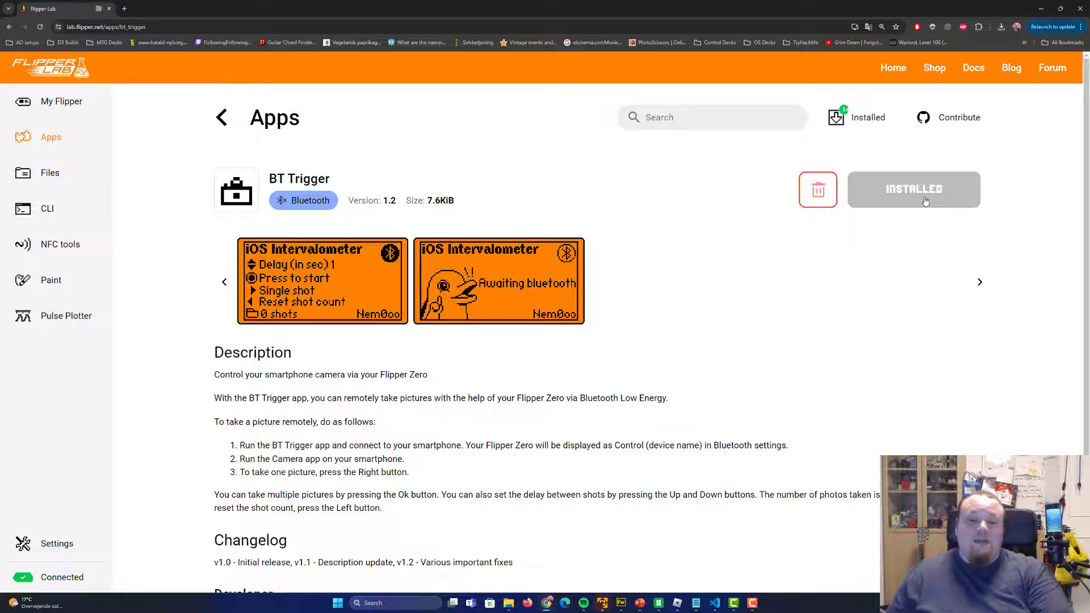
{"action": "left_click", "coordinate": [219, 122]}
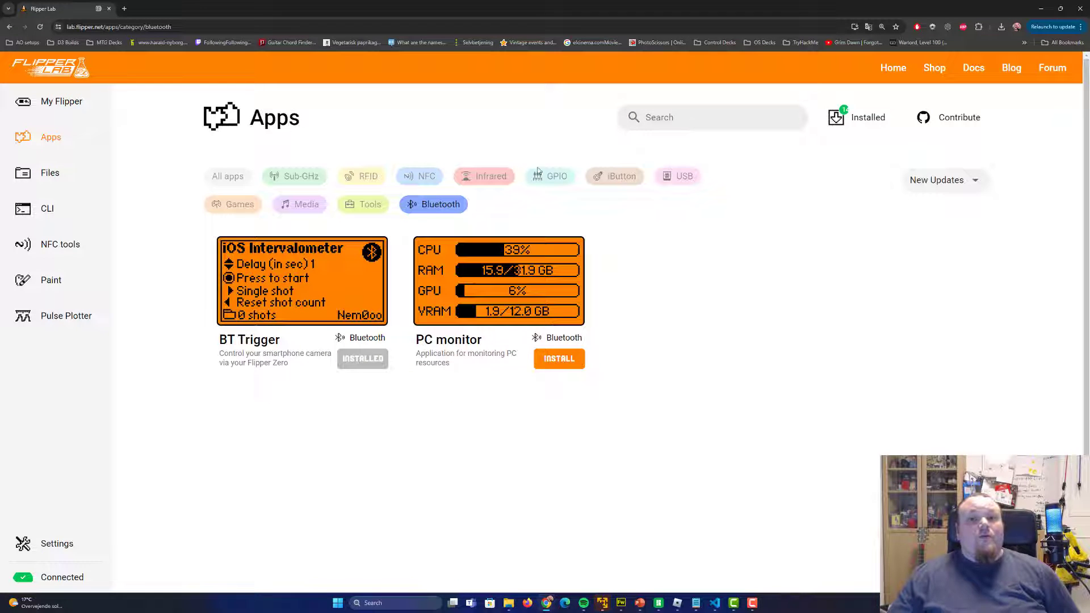
- Install Xbox Controller 1.2 from the Infrared category, then return to the Infrared apps list
{"action": "left_click", "coordinate": [483, 180]}
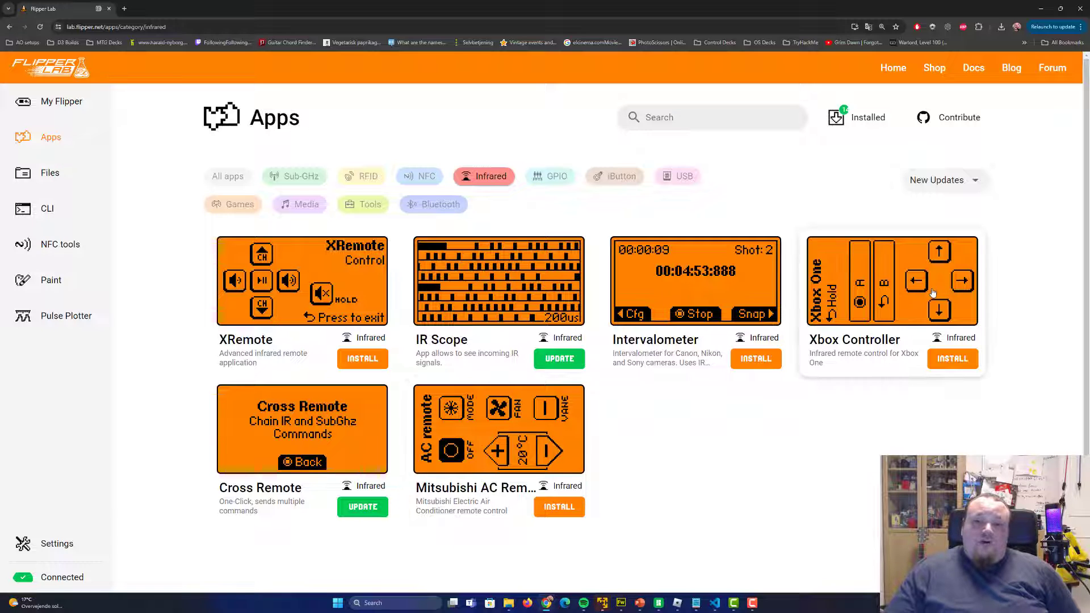
{"action": "left_click", "coordinate": [896, 302]}
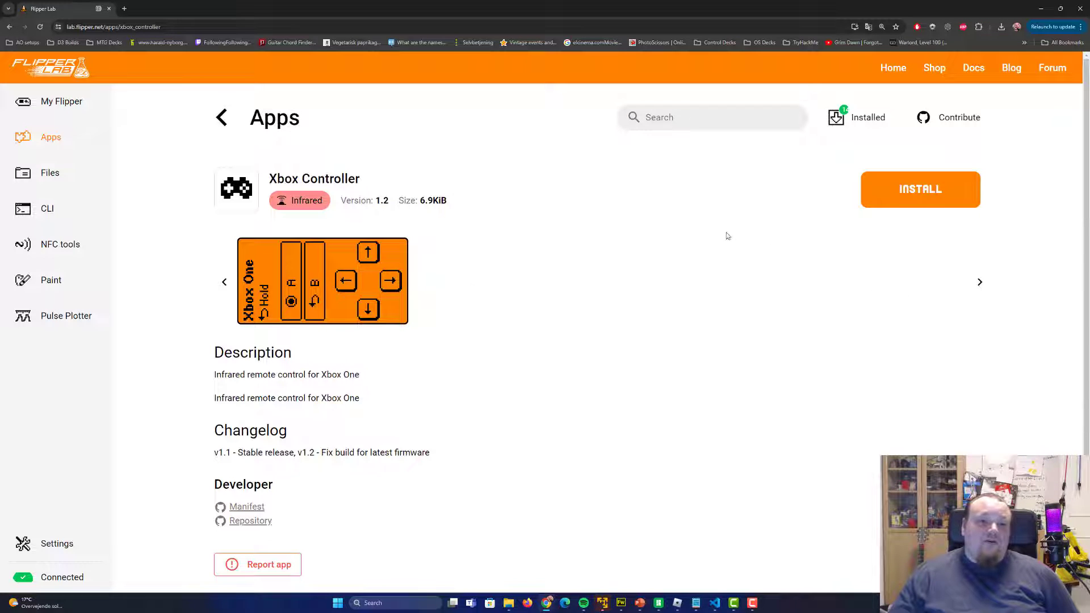
{"action": "left_click", "coordinate": [943, 194]}
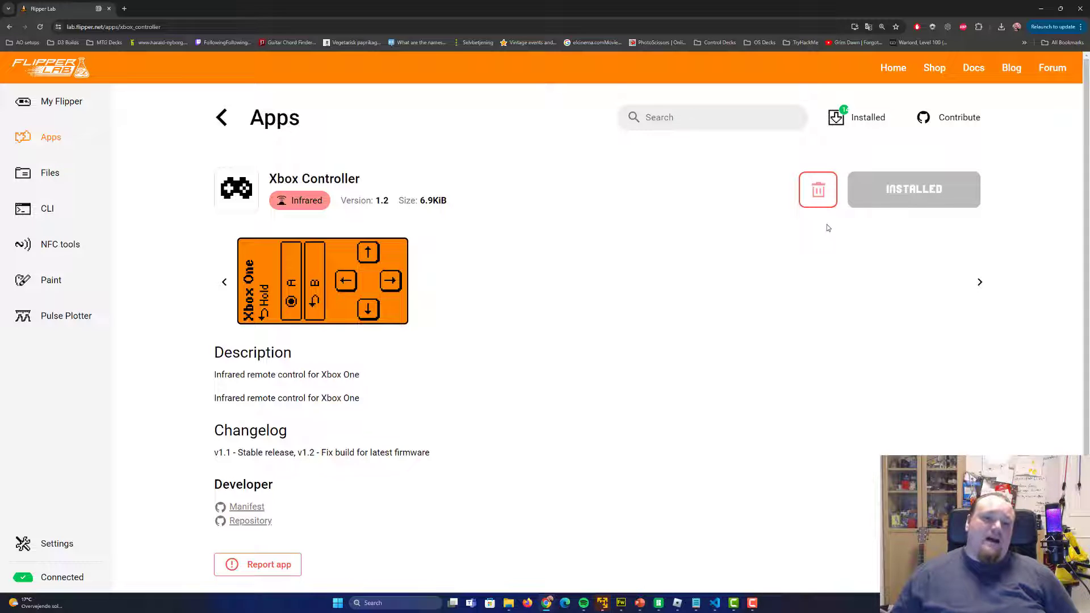
{"action": "left_click_drag", "start_coordinate": [452, 202], "coordinate": [419, 203]}
{"action": "left_click", "coordinate": [494, 221]}
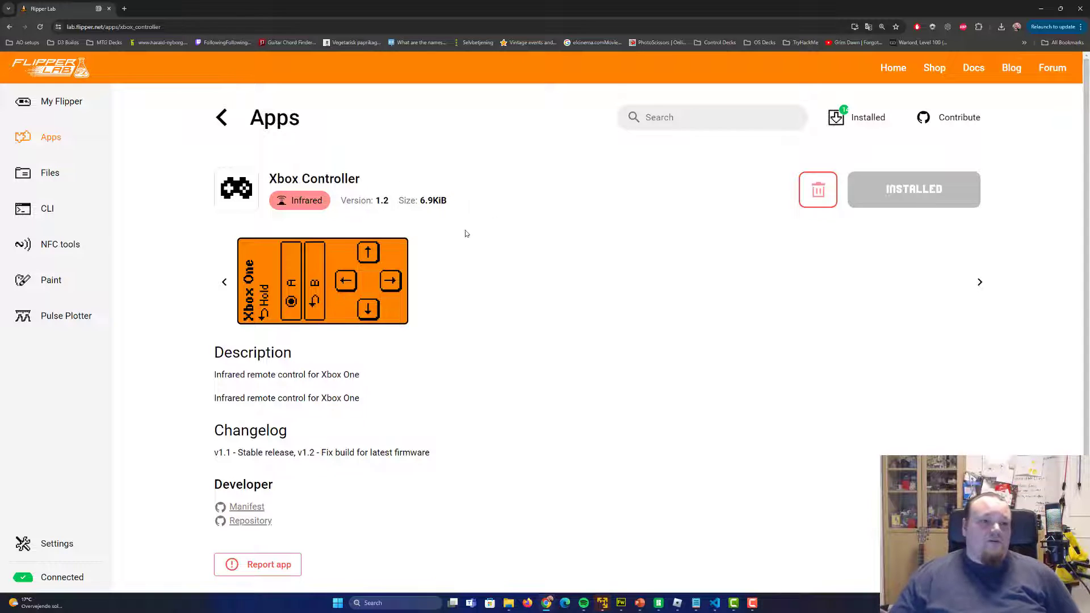
{"action": "left_click", "coordinate": [49, 138]}
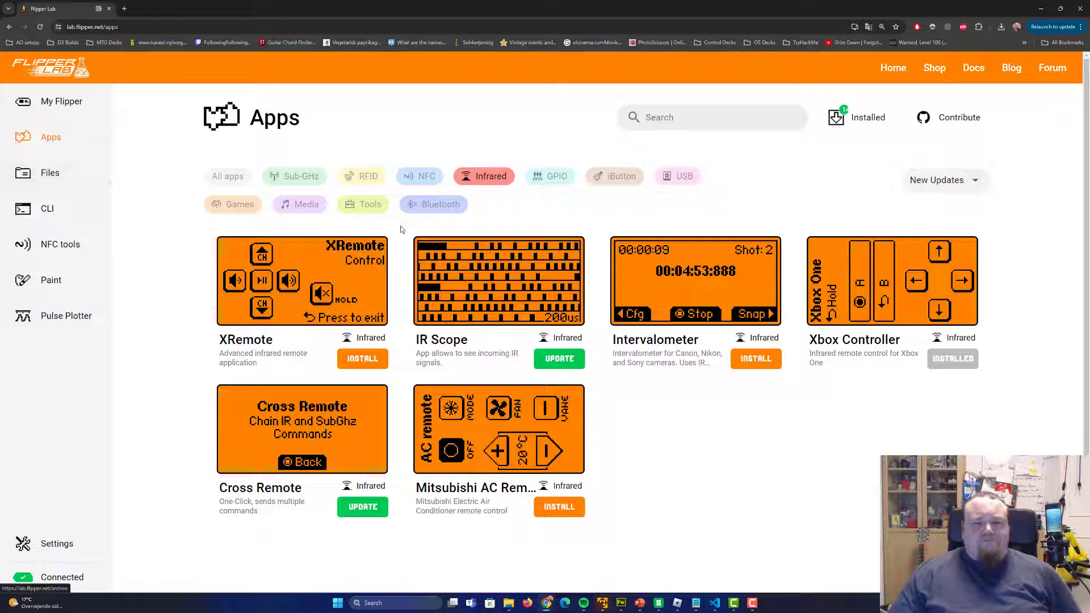
- Filter to the Tools category and scroll through all tool apps, including Analog Clock and Password Generator
{"action": "left_click", "coordinate": [374, 212]}
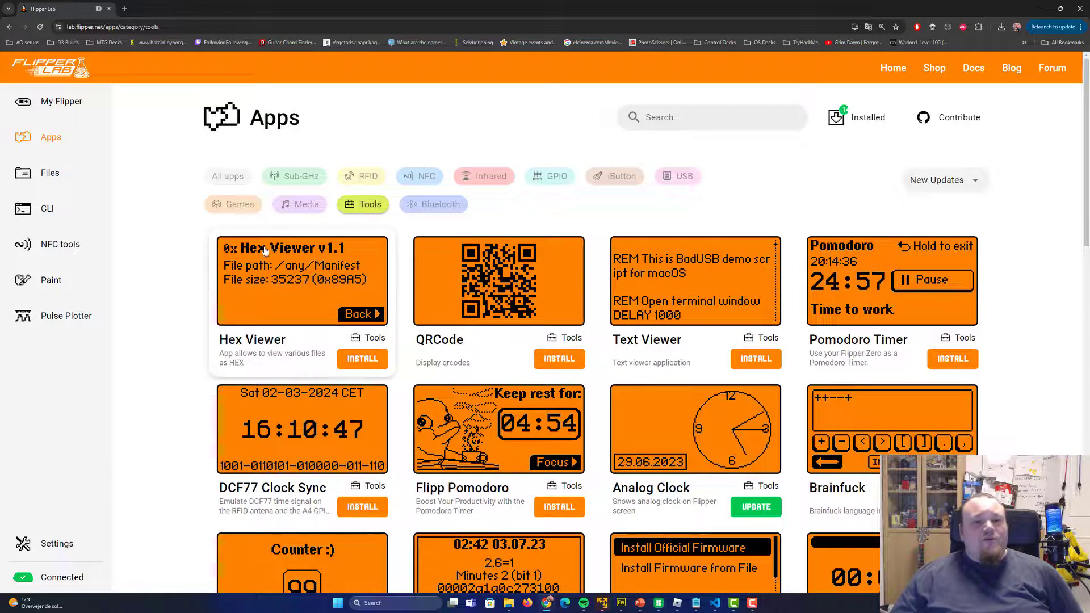
{"action": "scroll", "coordinate": [318, 239], "scroll_direction": "down", "scroll_amount": 1}
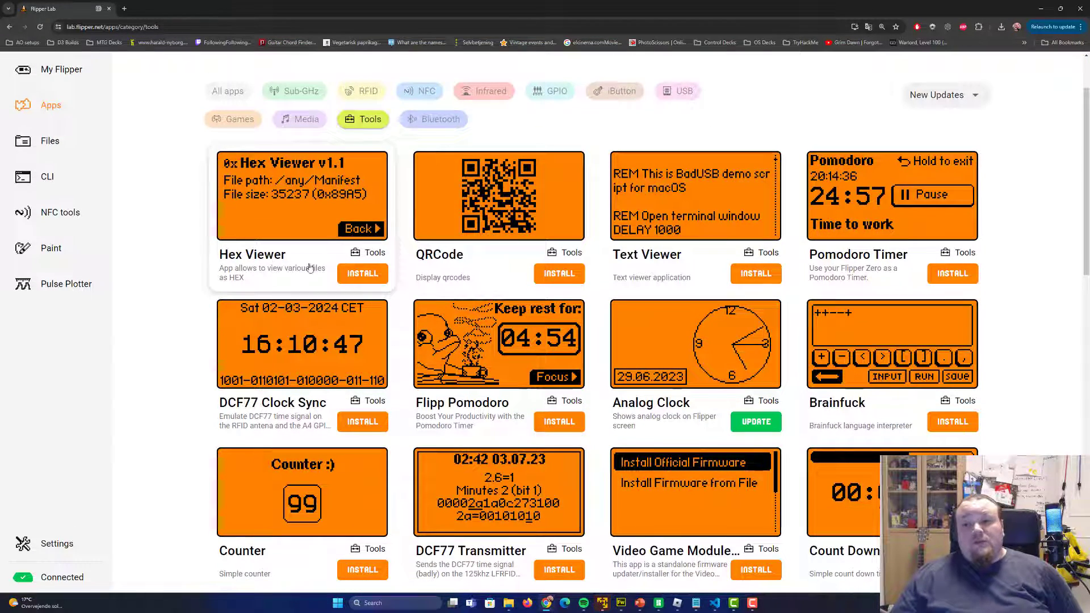
{"action": "scroll", "coordinate": [898, 359], "scroll_direction": "down", "scroll_amount": 1}
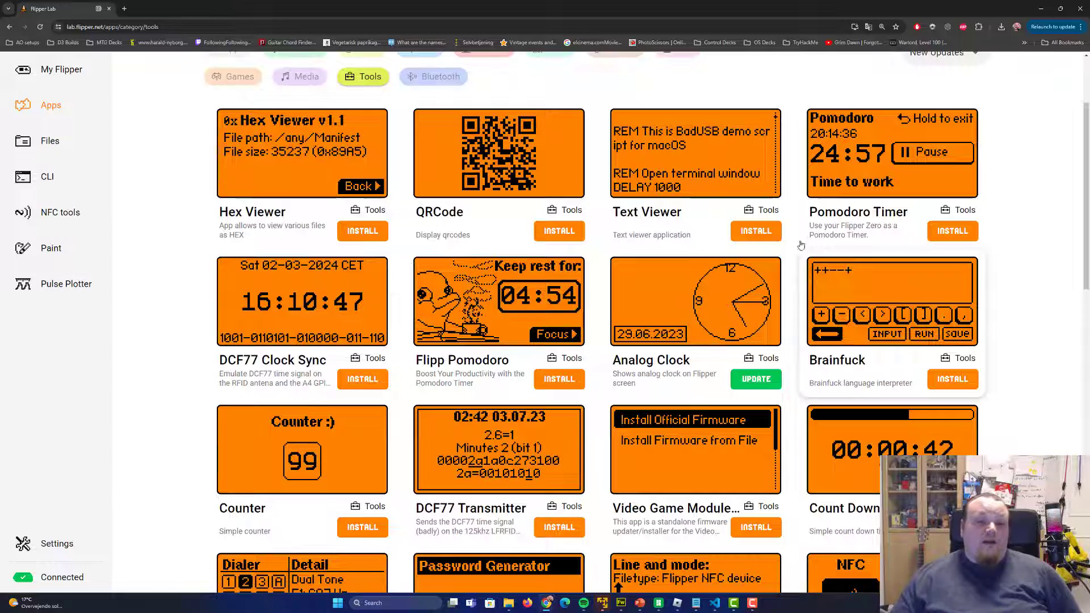
{"action": "scroll", "coordinate": [407, 387], "scroll_direction": "down", "scroll_amount": 3}
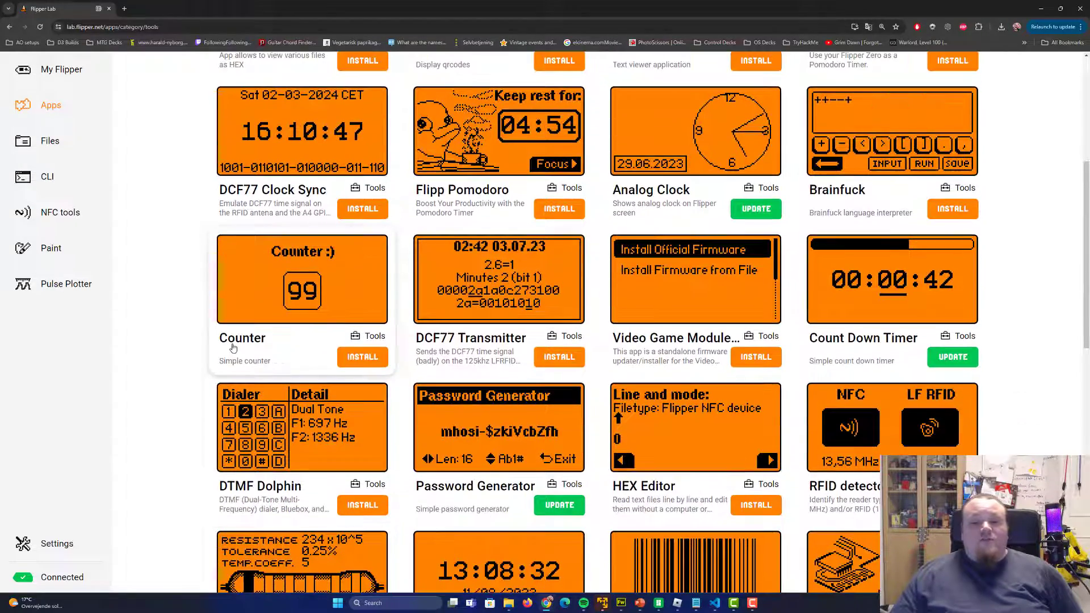
{"action": "scroll", "coordinate": [488, 431], "scroll_direction": "down", "scroll_amount": 1}
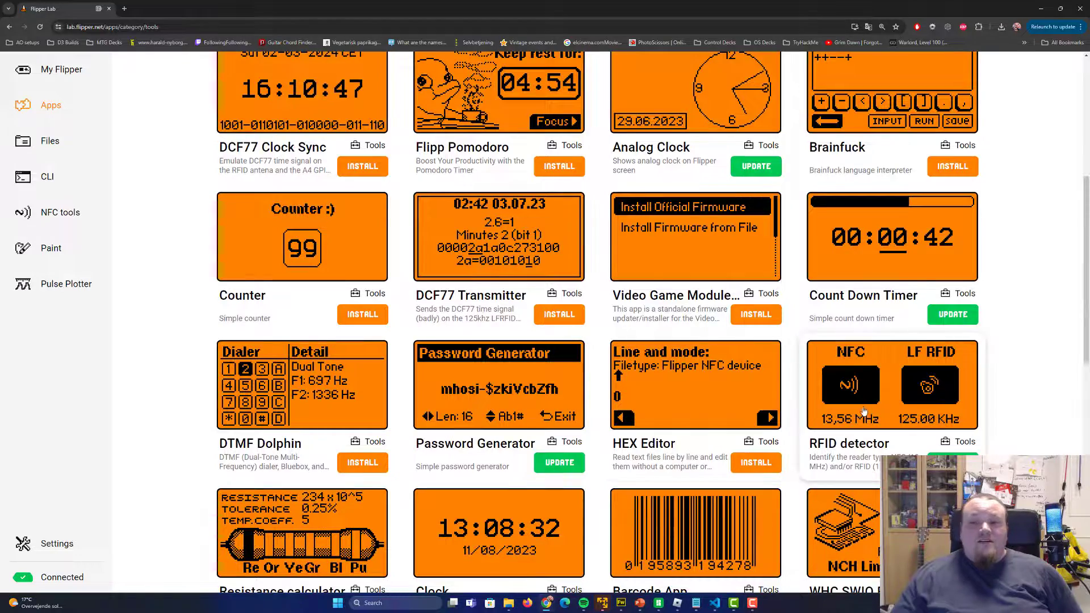
{"action": "scroll", "coordinate": [857, 410], "scroll_direction": "down", "scroll_amount": 11}
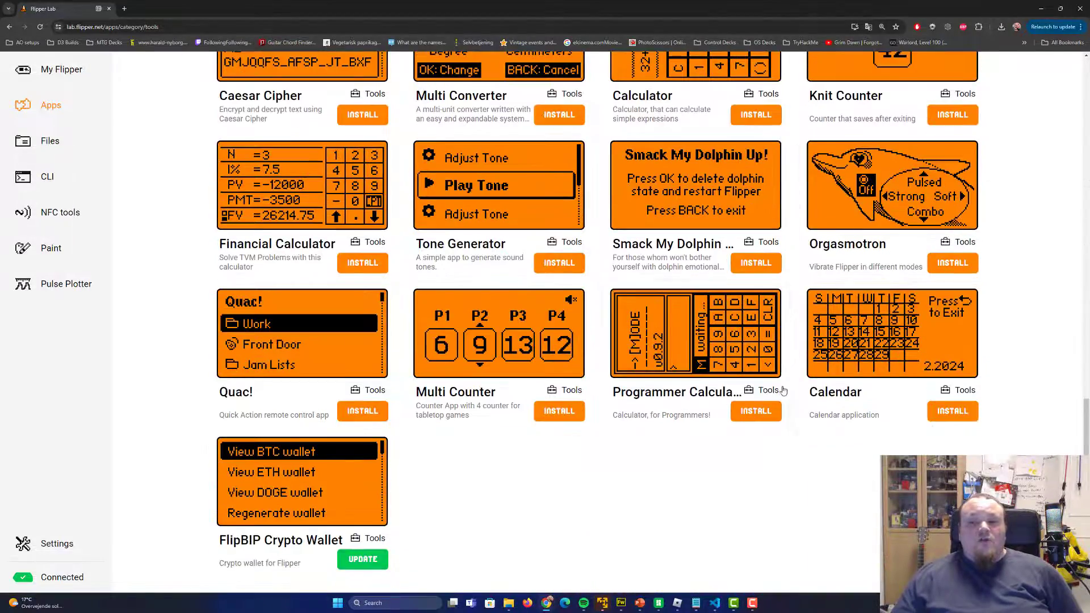
{"action": "scroll", "coordinate": [564, 395], "scroll_direction": "up", "scroll_amount": 15}
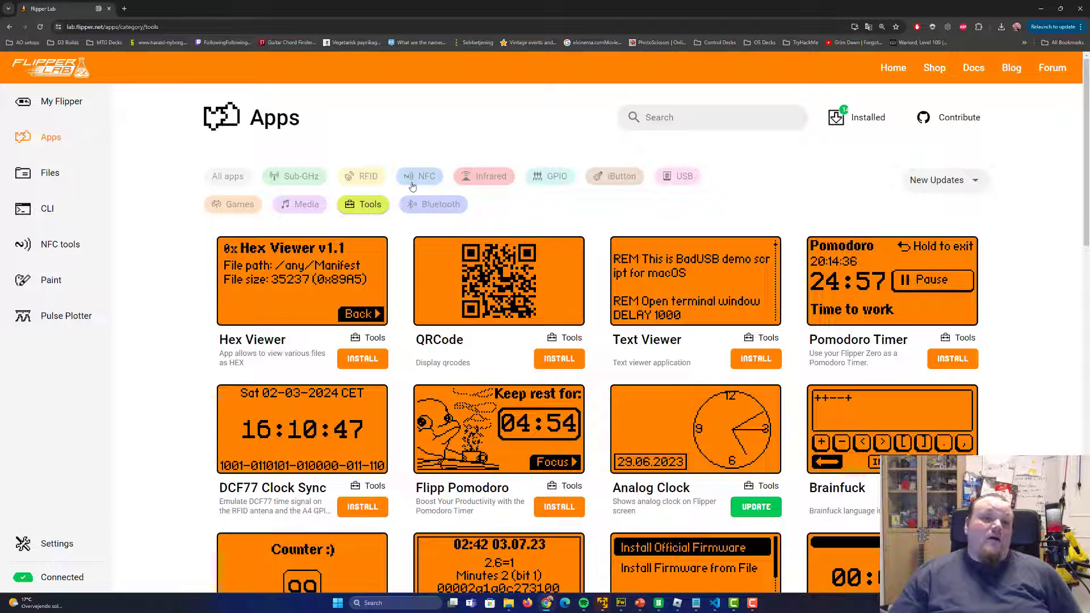
- Filter to Sub-GHz and open the Spectrum Analyzer 1.2 page, highlighting its first description sentence
{"action": "left_click", "coordinate": [302, 184]}
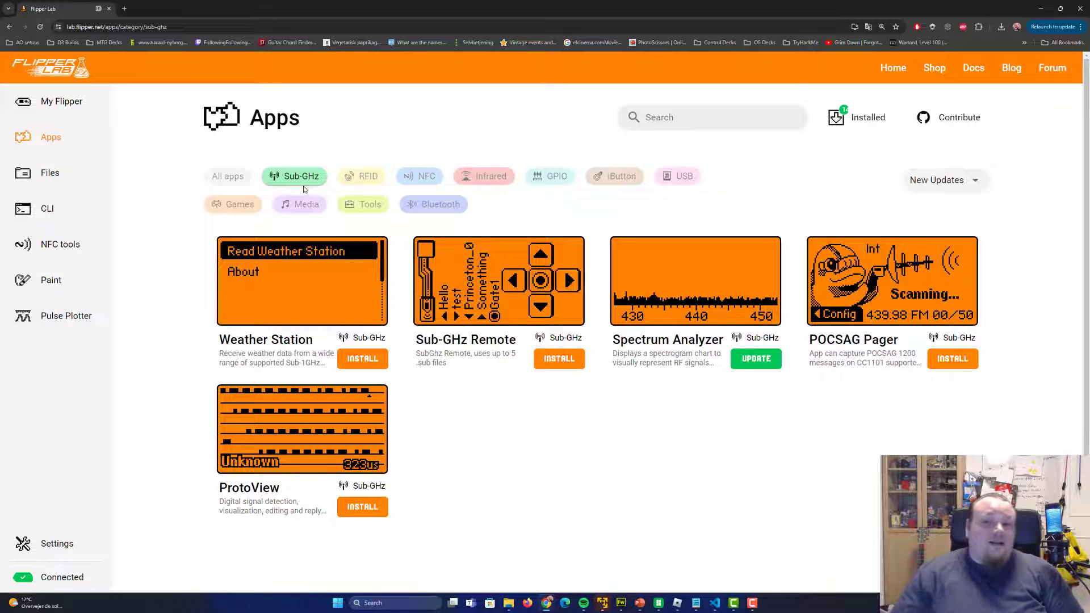
{"action": "left_click", "coordinate": [636, 271]}
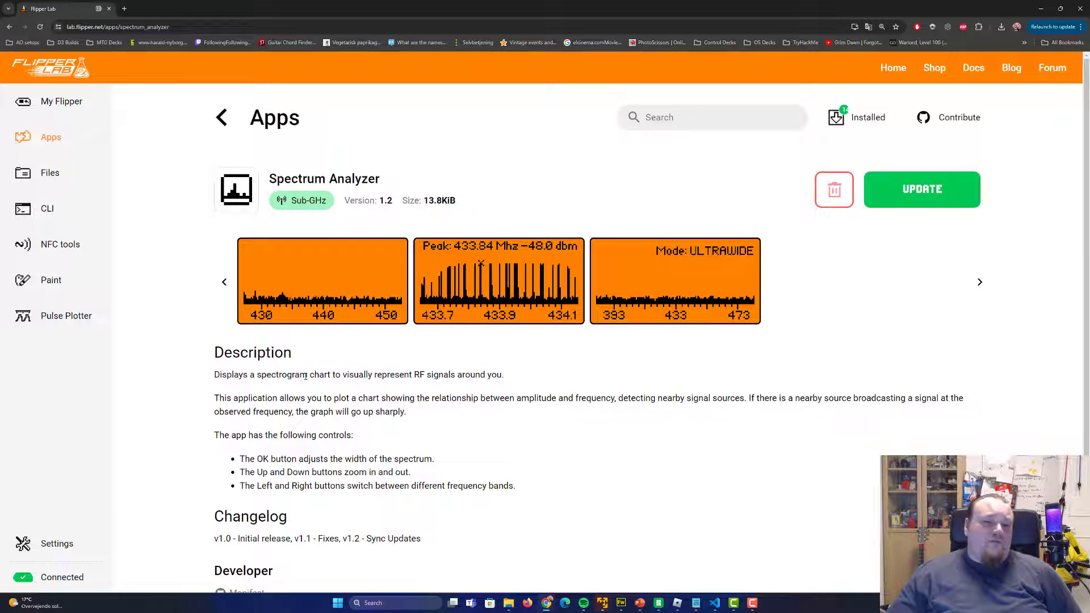
{"action": "left_click_drag", "start_coordinate": [504, 376], "coordinate": [177, 376]}
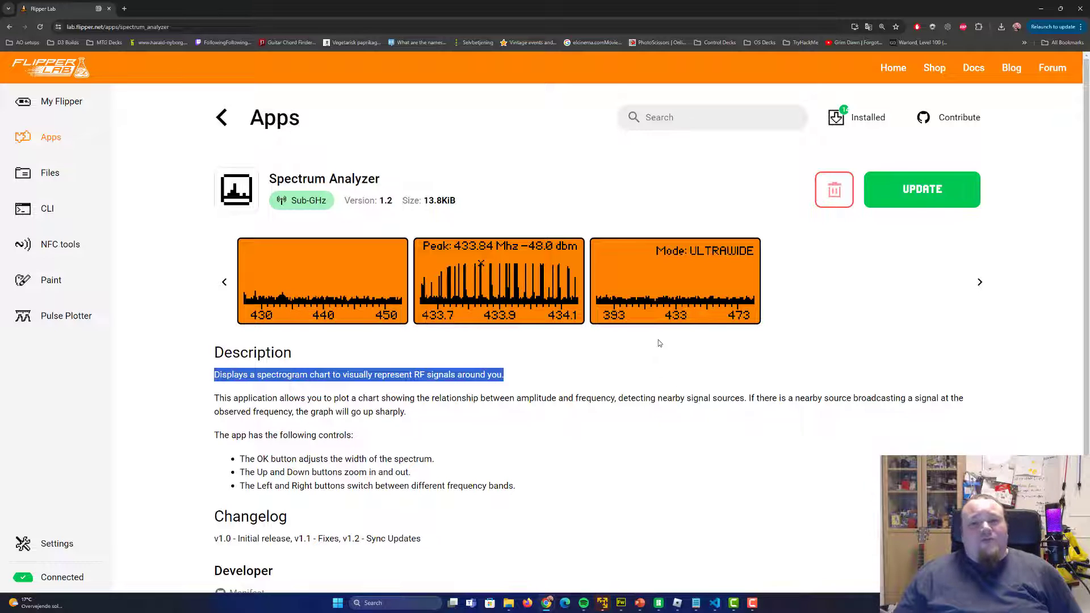
{"action": "left_click", "coordinate": [510, 312]}
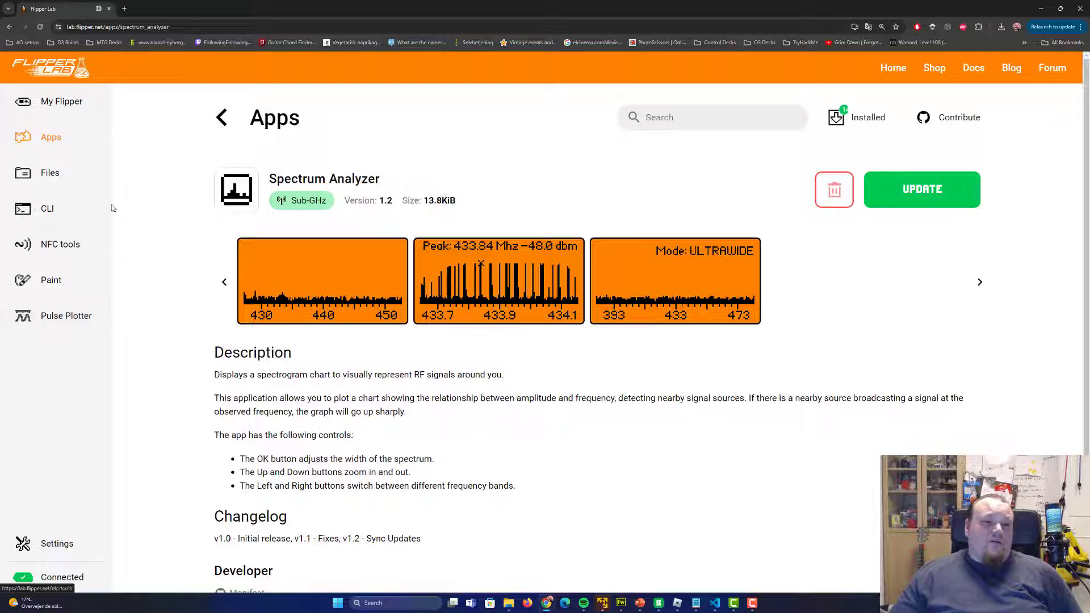
- Open Paint and hand-draw the word 'Flipper' on the canvas with an underline beneath
{"action": "left_click", "coordinate": [43, 294]}
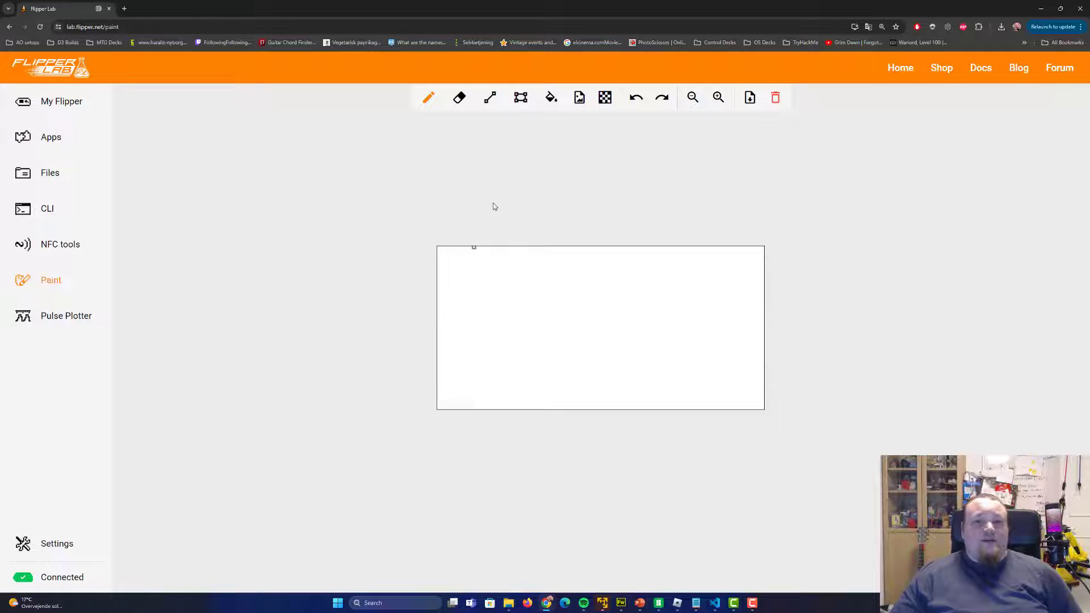
{"action": "mouse_move", "coordinate": [481, 317]}
{"action": "left_mouse_down"}
{"action": "mouse_move", "coordinate": [509, 288]}
{"action": "mouse_move", "coordinate": [511, 326]}
{"action": "left_mouse_up"}
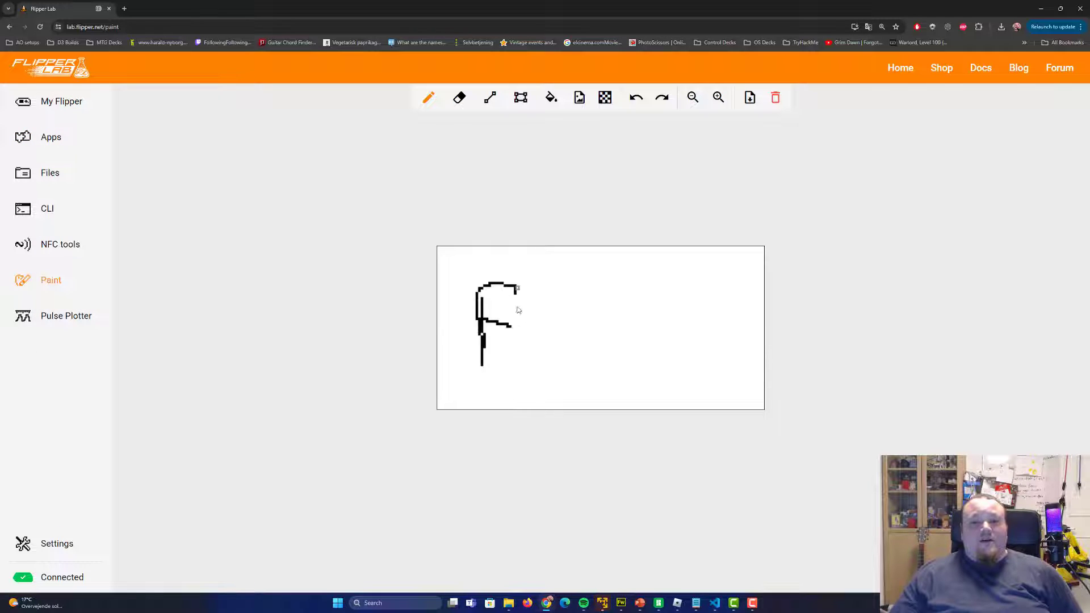
{"action": "left_click_drag", "start_coordinate": [518, 285], "coordinate": [520, 355]}
{"action": "left_click_drag", "start_coordinate": [543, 326], "coordinate": [551, 357]}
{"action": "left_click", "coordinate": [541, 298]}
{"action": "mouse_move", "coordinate": [562, 306]}
{"action": "left_mouse_down"}
{"action": "mouse_move", "coordinate": [604, 349]}
{"action": "mouse_move", "coordinate": [633, 349]}
{"action": "mouse_move", "coordinate": [645, 334]}
{"action": "left_mouse_up"}
{"action": "left_click_drag", "start_coordinate": [688, 310], "coordinate": [702, 349]}
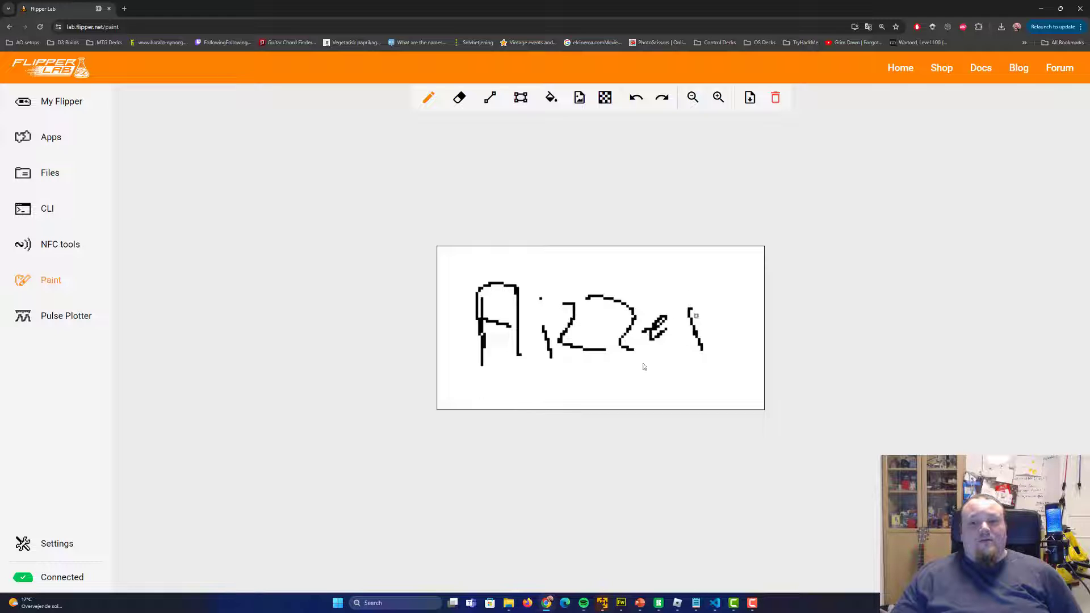
{"action": "left_click_drag", "start_coordinate": [502, 392], "coordinate": [685, 378]}
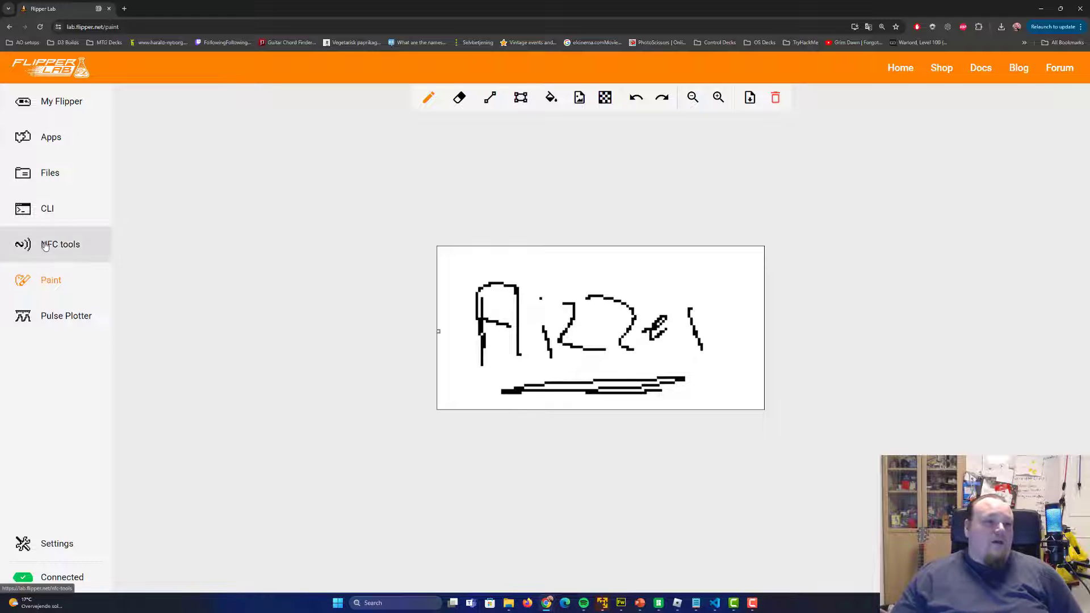
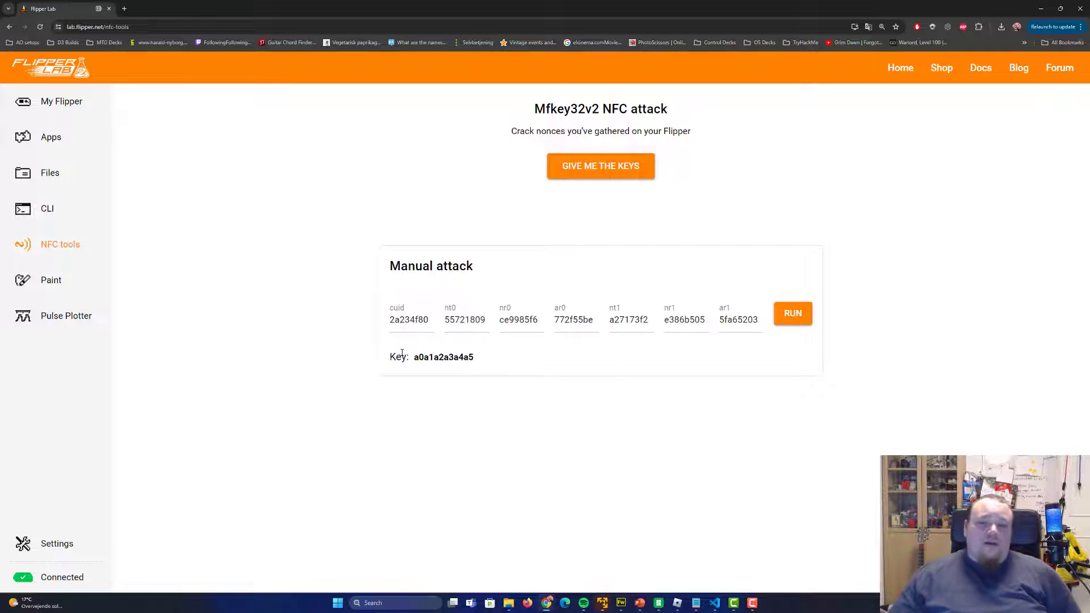
- Open the CLI page to reach the Flipper's Xtreme command prompt
{"action": "left_click", "coordinate": [68, 209]}
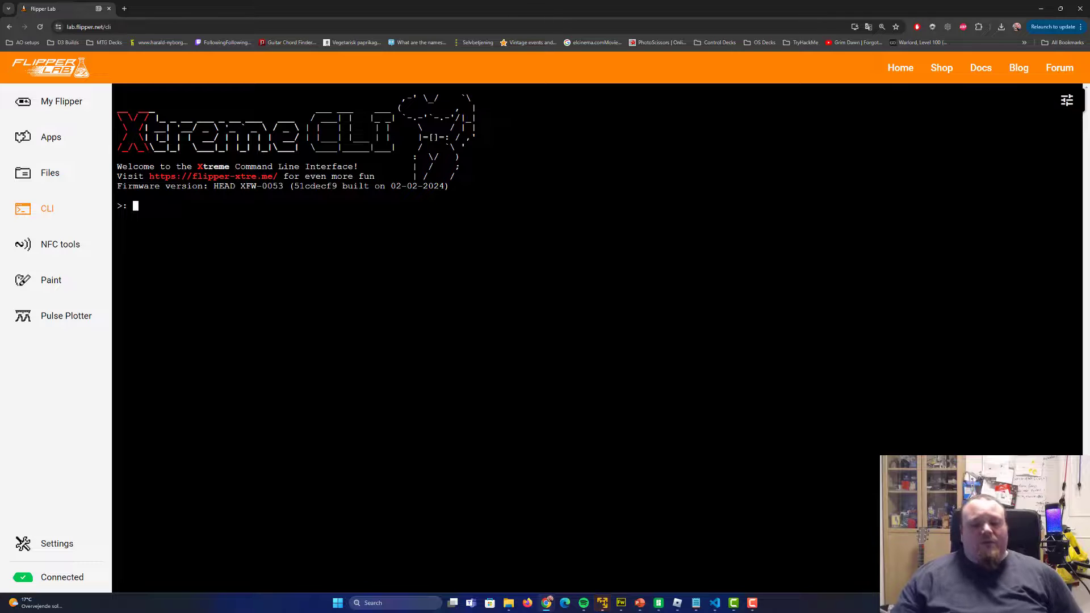
- Run ls (not found), then help to list all commands, and briefly select the list
{"action": "type", "text": "ls"}
{"action": "key", "text": "Return"}
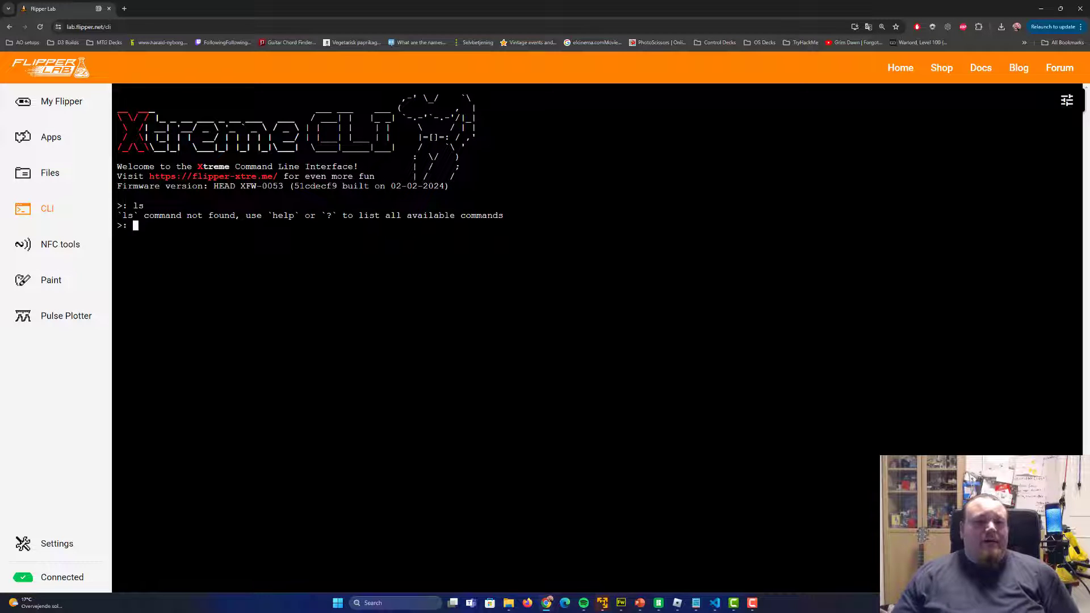
{"action": "type", "text": "help"}
{"action": "key", "text": "Return"}
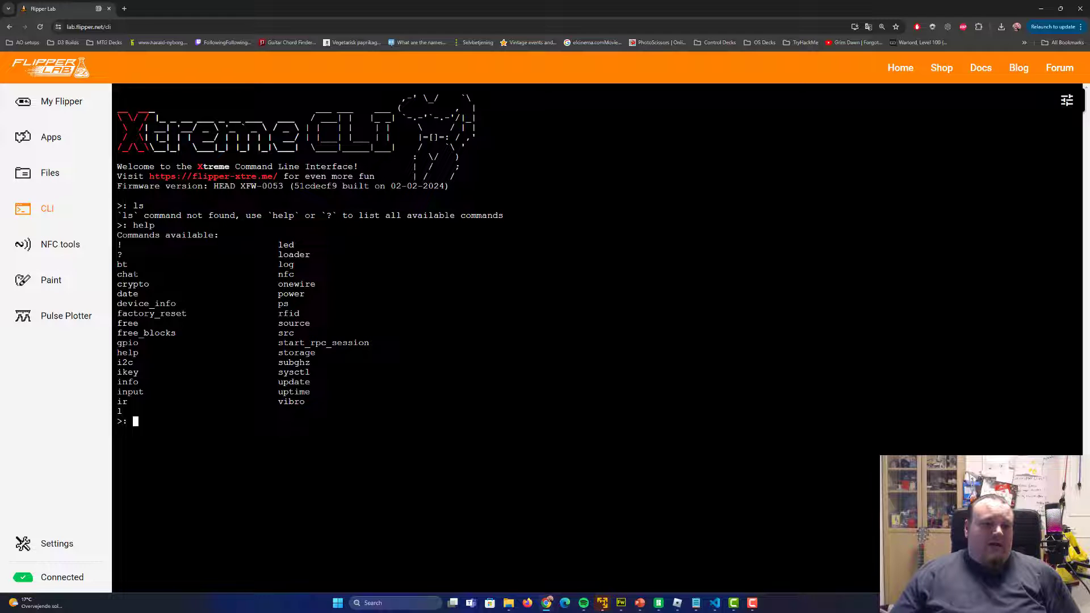
{"action": "left_click_drag", "start_coordinate": [135, 275], "coordinate": [176, 401]}
{"action": "left_click_drag", "start_coordinate": [337, 401], "coordinate": [129, 274]}
{"action": "left_click", "coordinate": [129, 274]}
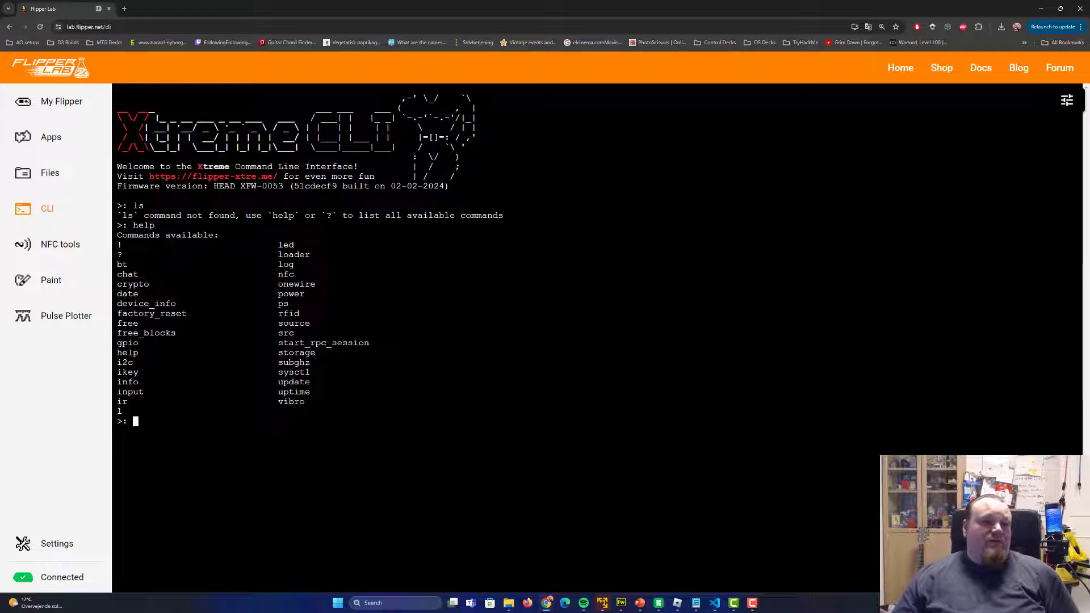
- Browse the ext SD card in Files, then open the Apps catalog of Sub-GHz apps
{"action": "left_click", "coordinate": [40, 174]}
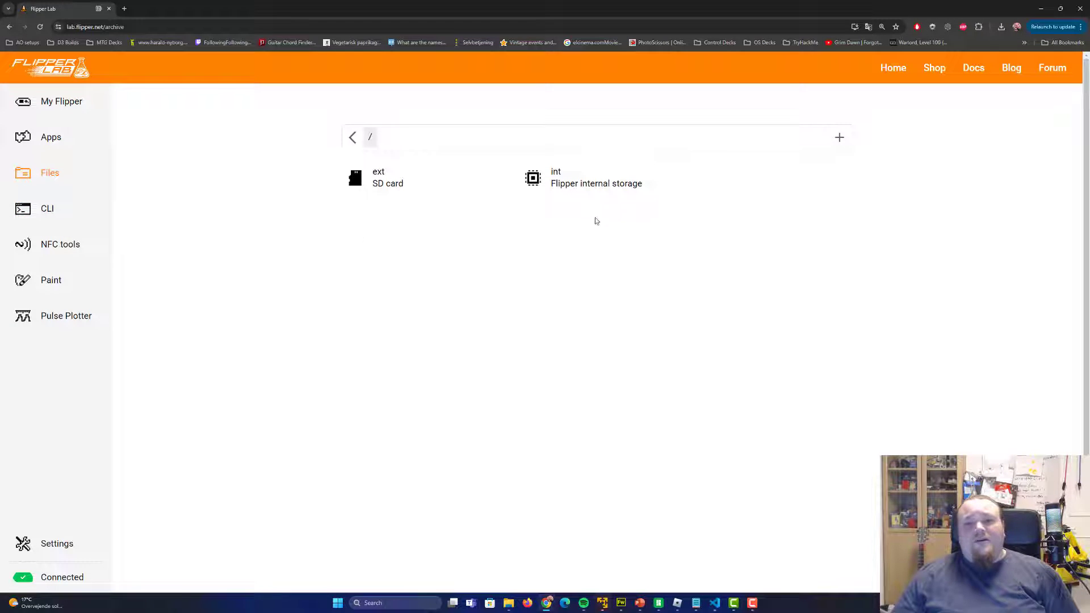
{"action": "left_click", "coordinate": [386, 182]}
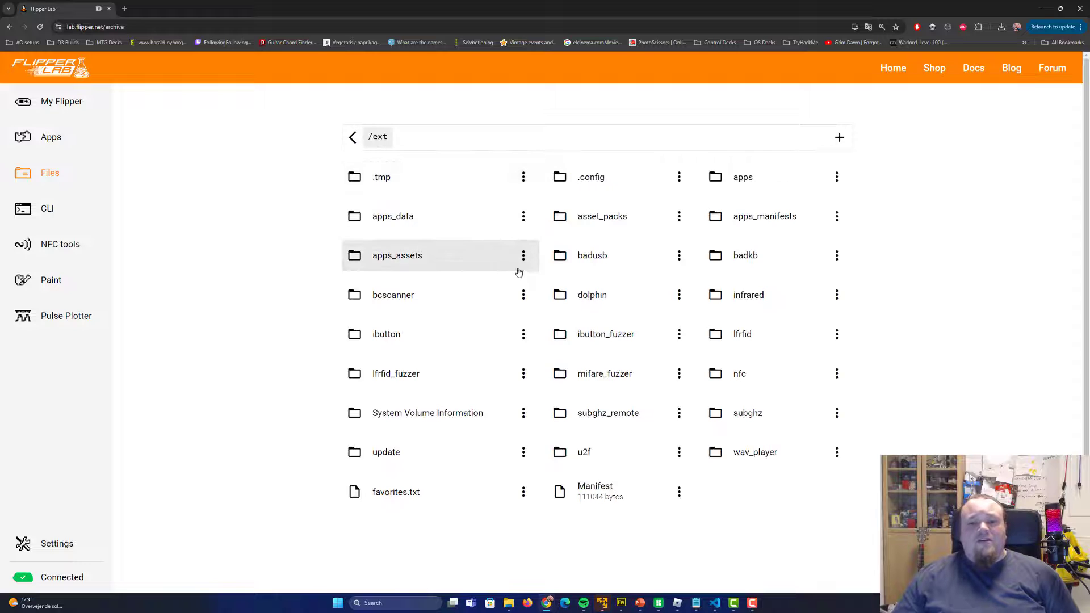
{"action": "key", "text": "alt+Left"}
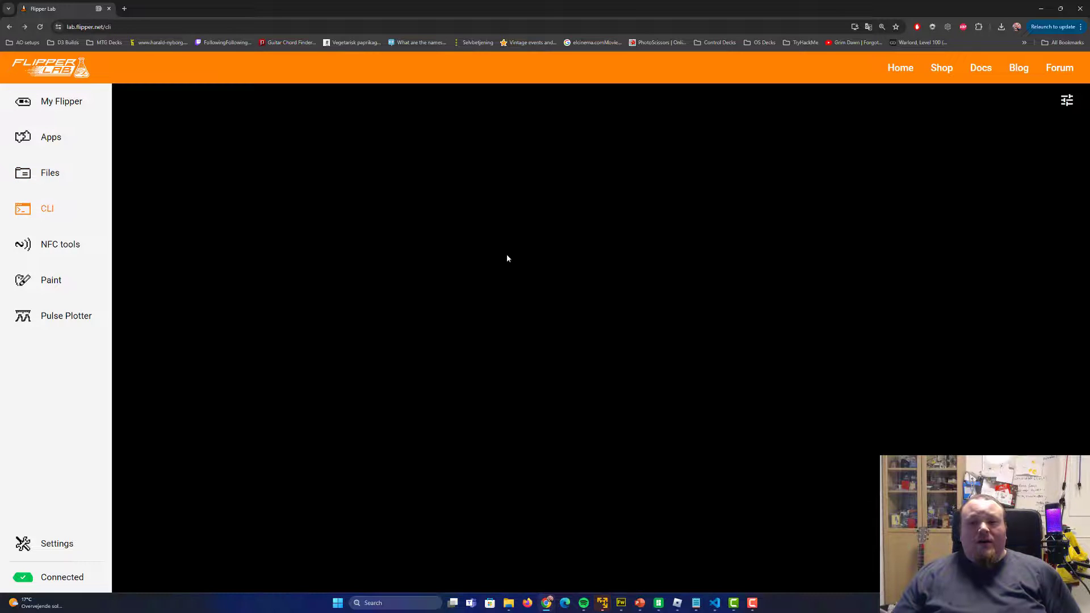
{"action": "left_click", "coordinate": [39, 173]}
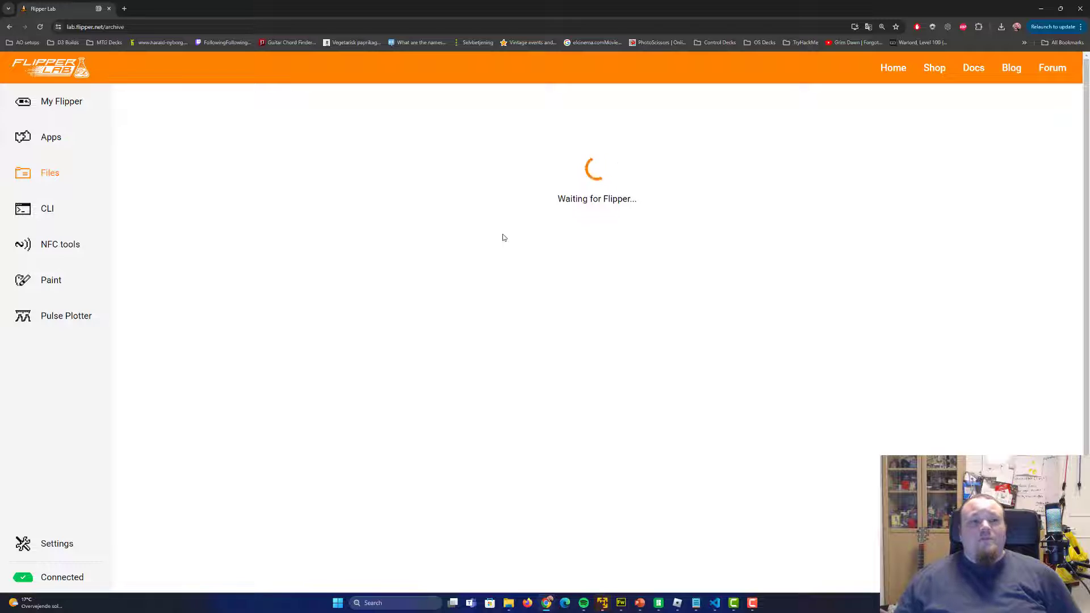
{"action": "left_click", "coordinate": [45, 142]}
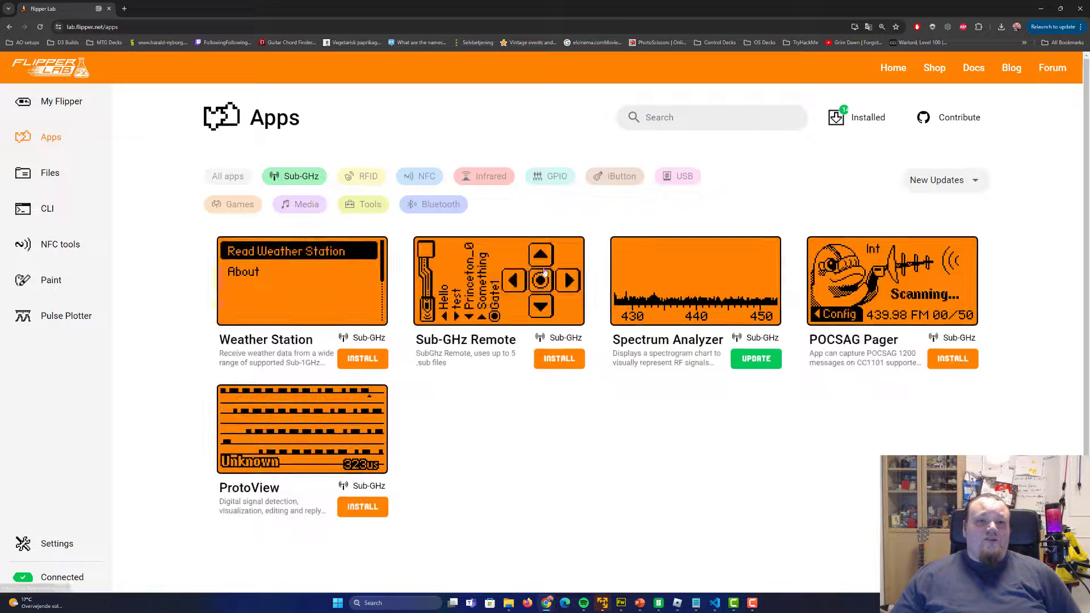